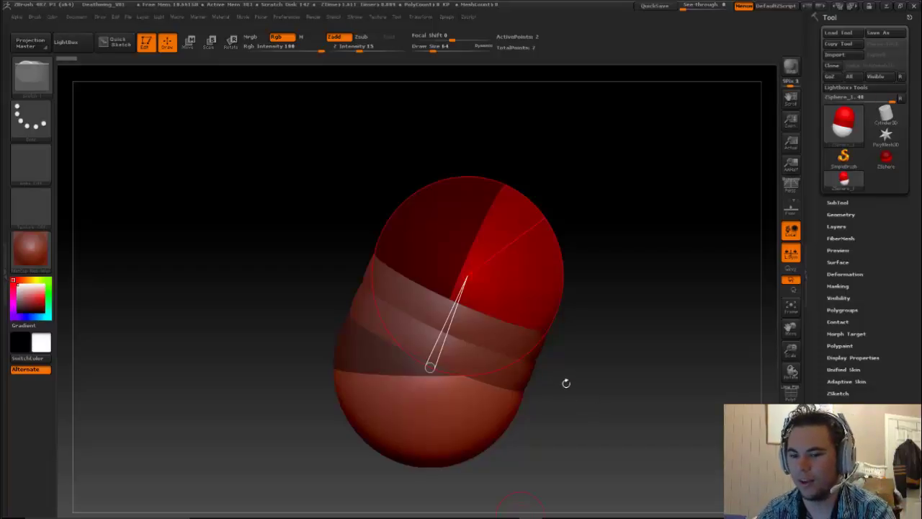
# Step: Draw a third ZSphere out of the lower end of the two-sphere chain, angled away from the upper sphere
pyautogui.hotkey('shift', 'f')
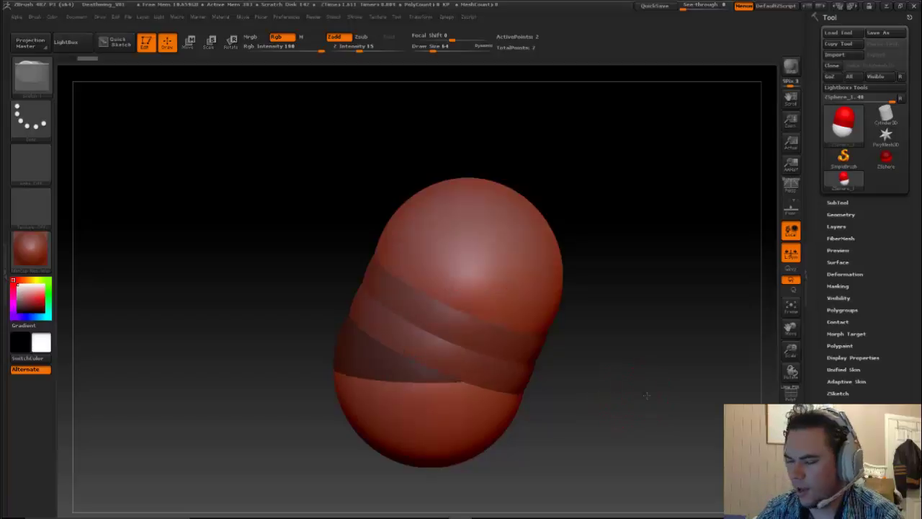
pyautogui.keyDown('alt'); pyautogui.moveTo(653, 401); pyautogui.dragTo(594, 377); pyautogui.keyUp('alt')
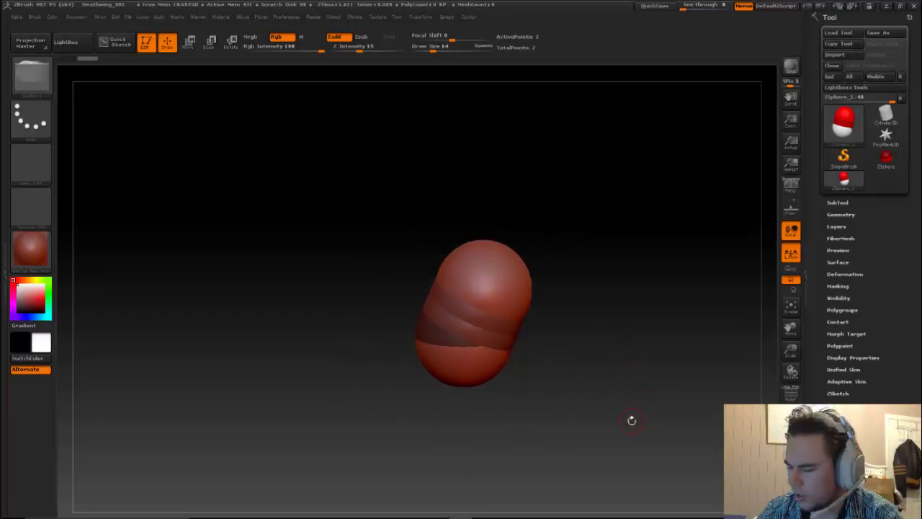
pyautogui.moveTo(584, 410); pyautogui.dragTo(578, 390)
pyautogui.moveTo(504, 392)
pyautogui.mouseDown()
pyautogui.moveTo(421, 360)
pyautogui.moveTo(431, 384)
pyautogui.moveTo(397, 412)
pyautogui.mouseUp()
pyautogui.moveTo(531, 413); pyautogui.dragTo(511, 411)
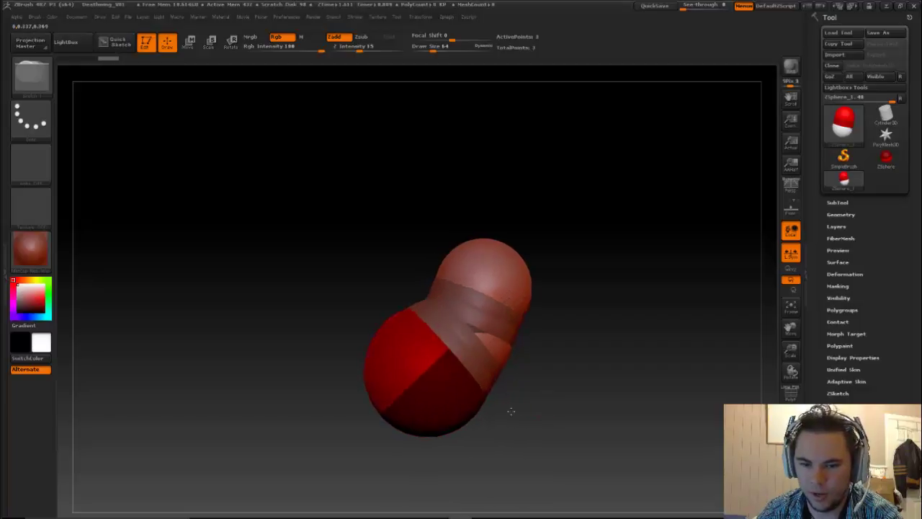
# Step: Pull the new lower ZSphere outward and raise the upper ZSphere to bend the chain into a base and upright neck
pyautogui.press('w')
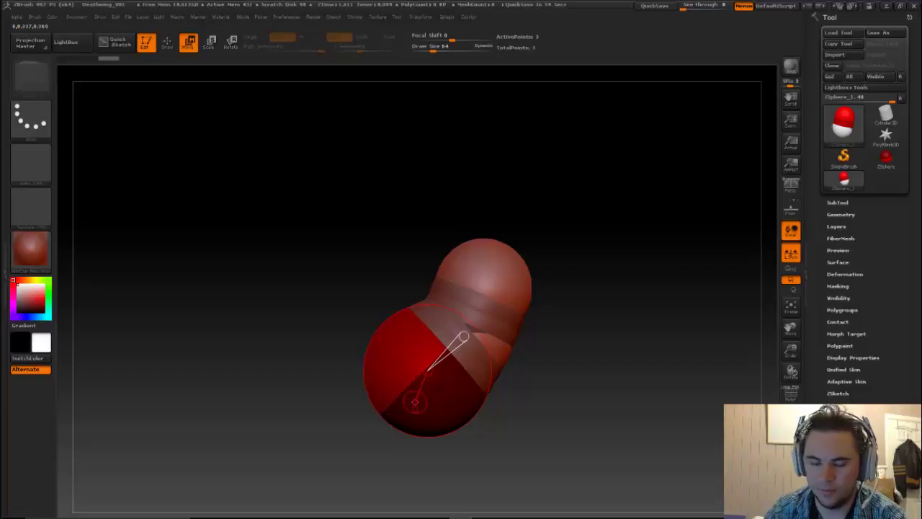
pyautogui.moveTo(440, 370); pyautogui.dragTo(463, 336)
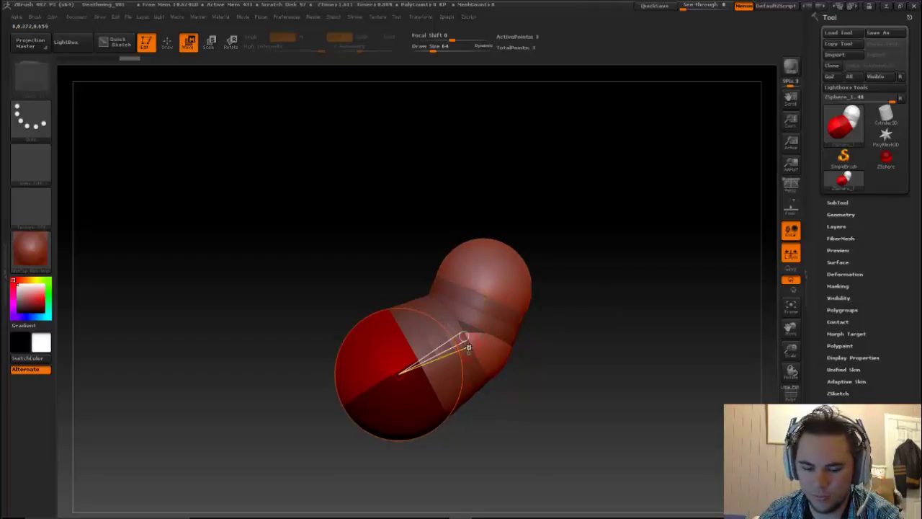
pyautogui.moveTo(468, 339); pyautogui.dragTo(482, 349)
pyautogui.moveTo(493, 278); pyautogui.dragTo(516, 298)
pyautogui.moveTo(578, 214); pyautogui.dragTo(576, 249)
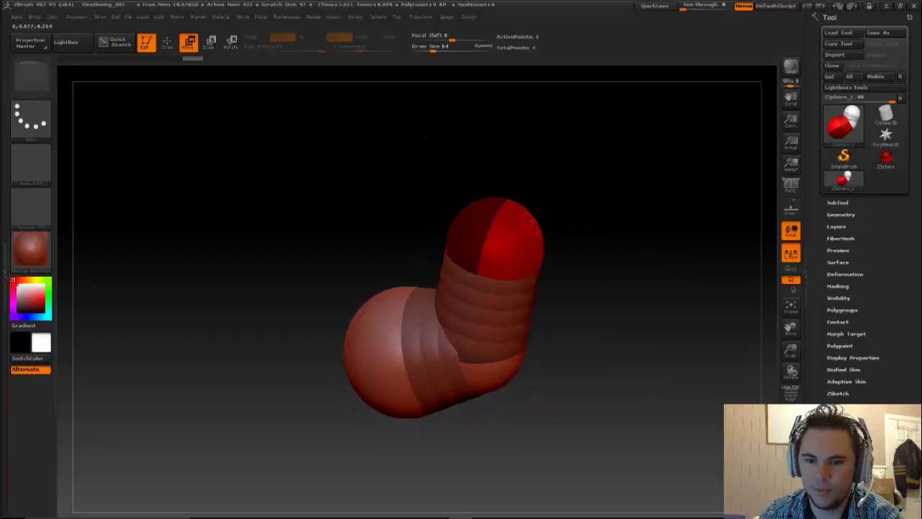
# Step: Add a ZSphere to the top of the neck and move it up and away from the base sphere
pyautogui.press('q')
pyautogui.click(515, 209)
pyautogui.moveTo(516, 209)
pyautogui.mouseDown()
pyautogui.moveTo(558, 194)
pyautogui.moveTo(582, 204)
pyautogui.mouseUp()
pyautogui.press('w')
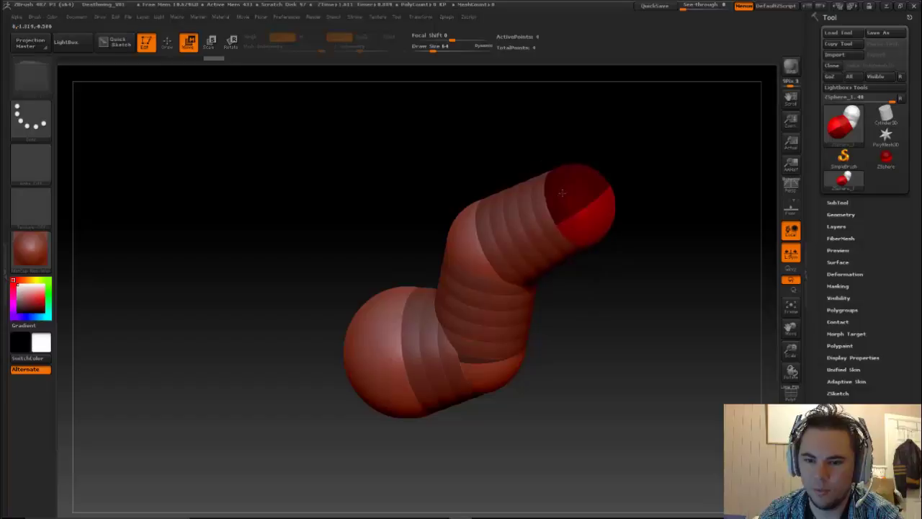
pyautogui.moveTo(591, 316); pyautogui.dragTo(607, 290)
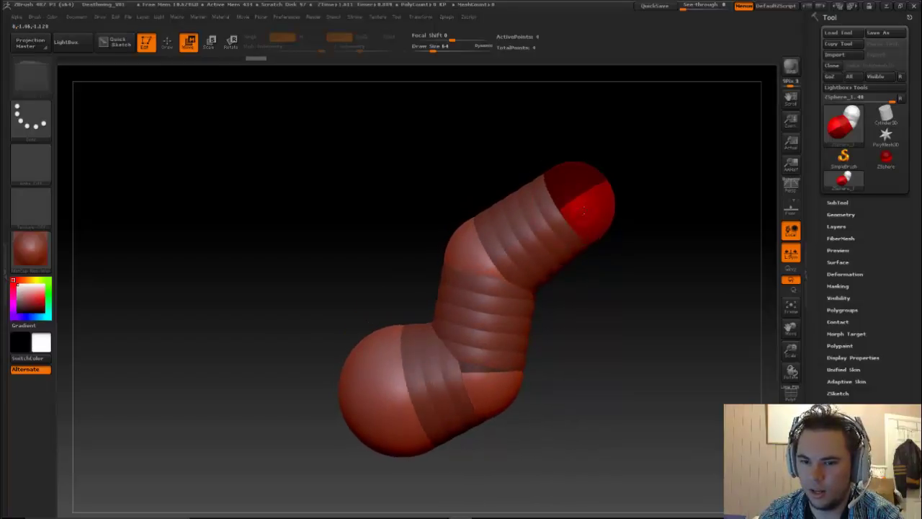
pyautogui.moveTo(582, 202); pyautogui.dragTo(550, 186)
pyautogui.moveTo(609, 359); pyautogui.dragTo(585, 364)
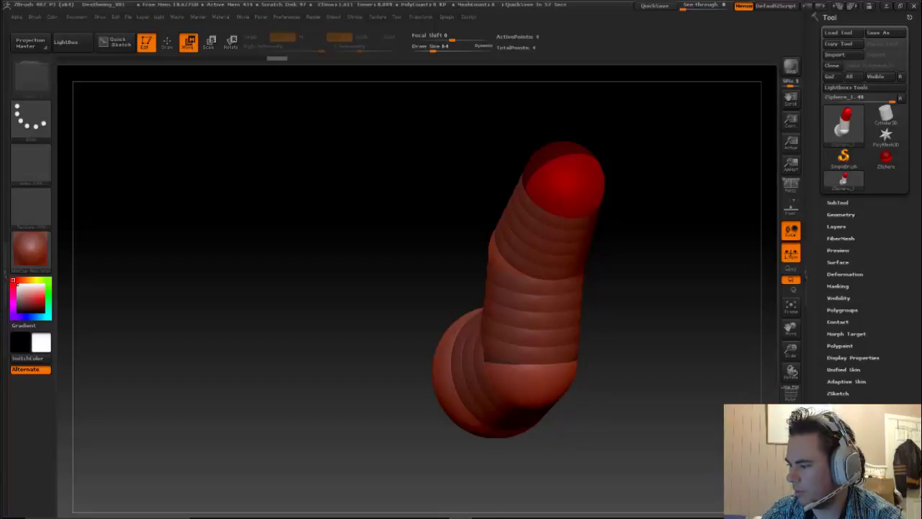
pyautogui.moveTo(713, 217); pyautogui.dragTo(641, 367)
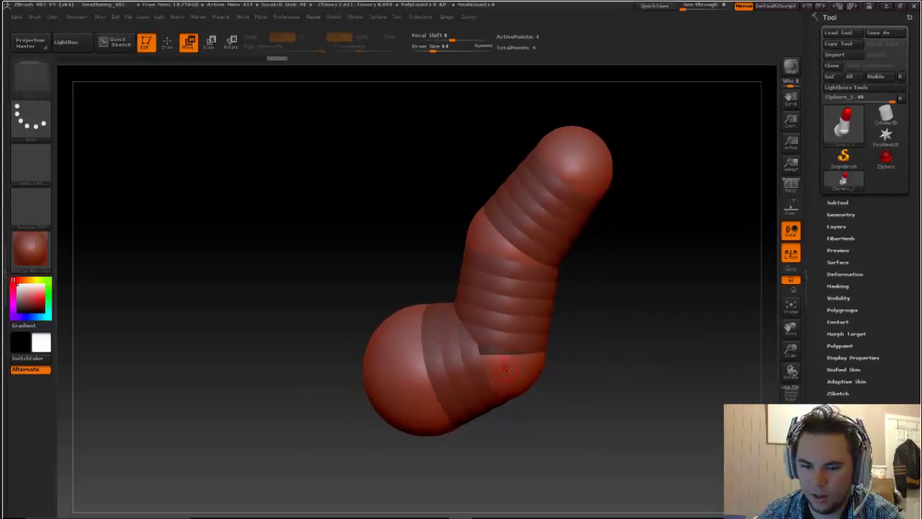
# Step: Scale up the ZSpheres at the bend, mid-neck, neck top and base to thicken the whole chain
pyautogui.press('e')
pyautogui.moveTo(506, 370)
pyautogui.mouseDown()
pyautogui.moveTo(508, 353)
pyautogui.moveTo(517, 383)
pyautogui.mouseUp()
pyautogui.moveTo(506, 248); pyautogui.dragTo(542, 325)
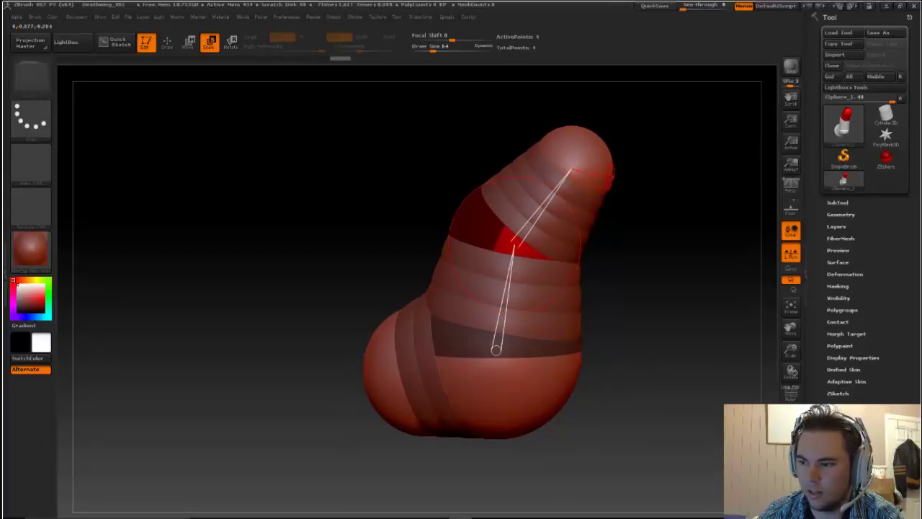
pyautogui.moveTo(574, 168); pyautogui.dragTo(645, 260)
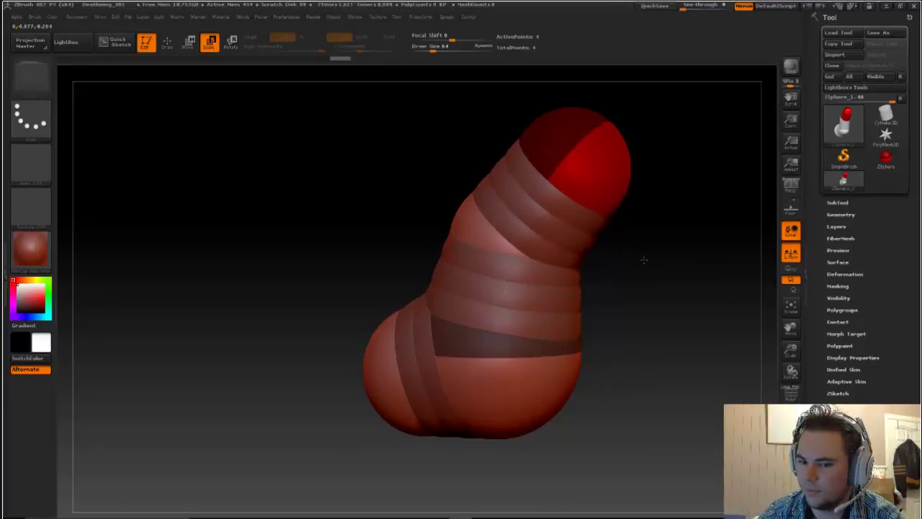
pyautogui.moveTo(418, 377); pyautogui.dragTo(423, 479)
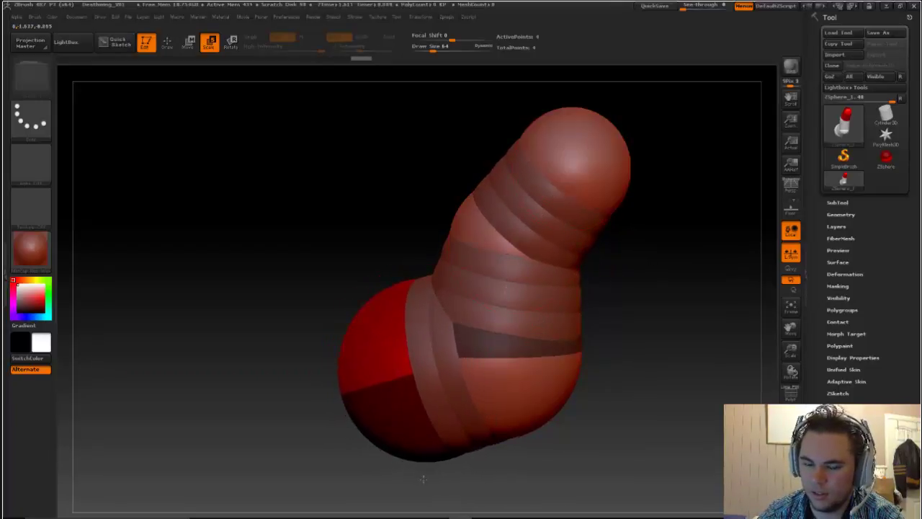
pyautogui.moveTo(593, 357); pyautogui.dragTo(609, 350)
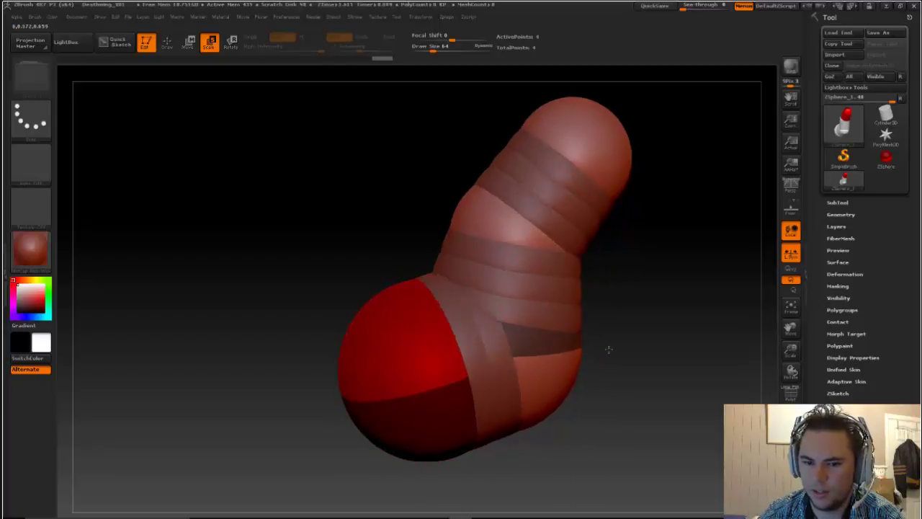
# Step: Add a ZSphere at the upper end of the neck and move it outward to start the head
pyautogui.keyDown('alt'); pyautogui.moveTo(654, 312); pyautogui.dragTo(602, 353); pyautogui.keyUp('alt')
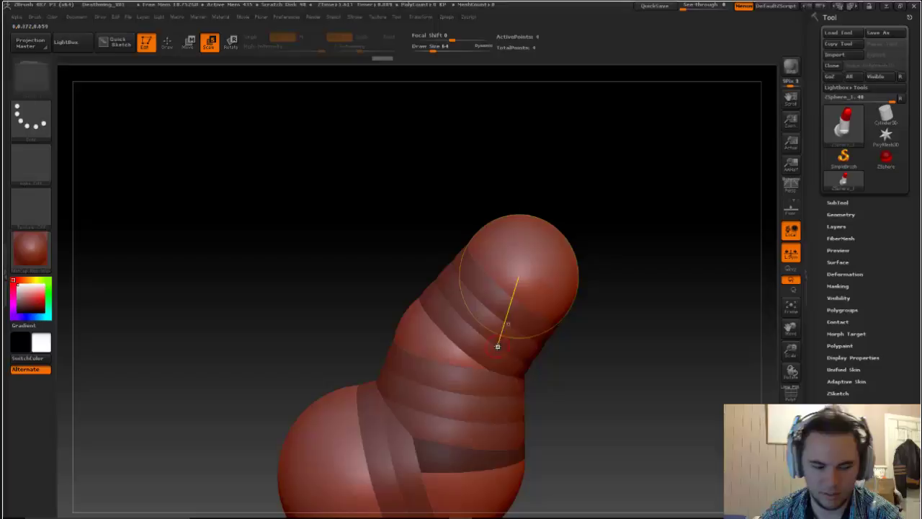
pyautogui.keyDown('alt'); pyautogui.moveTo(683, 390); pyautogui.dragTo(670, 364); pyautogui.keyUp('alt')
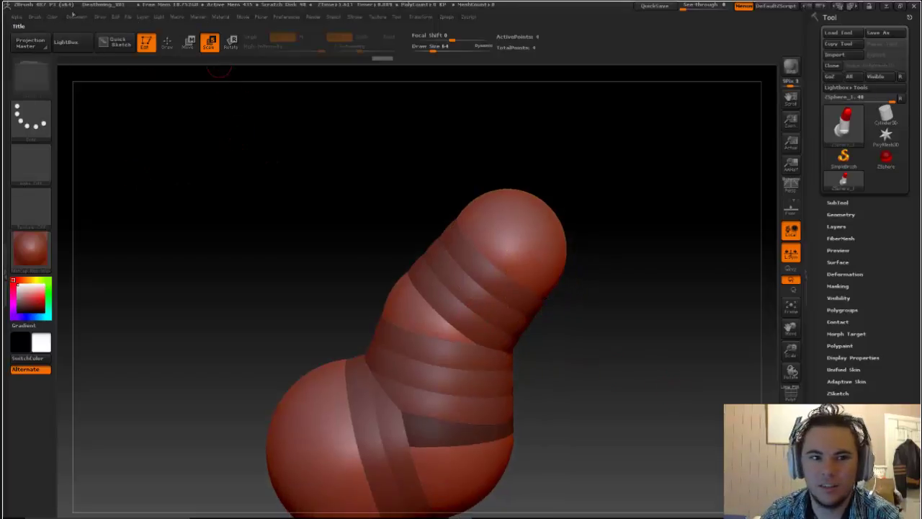
pyautogui.moveTo(597, 329)
pyautogui.mouseDown()
pyautogui.moveTo(613, 313)
pyautogui.moveTo(603, 325)
pyautogui.moveTo(556, 230)
pyautogui.mouseUp()
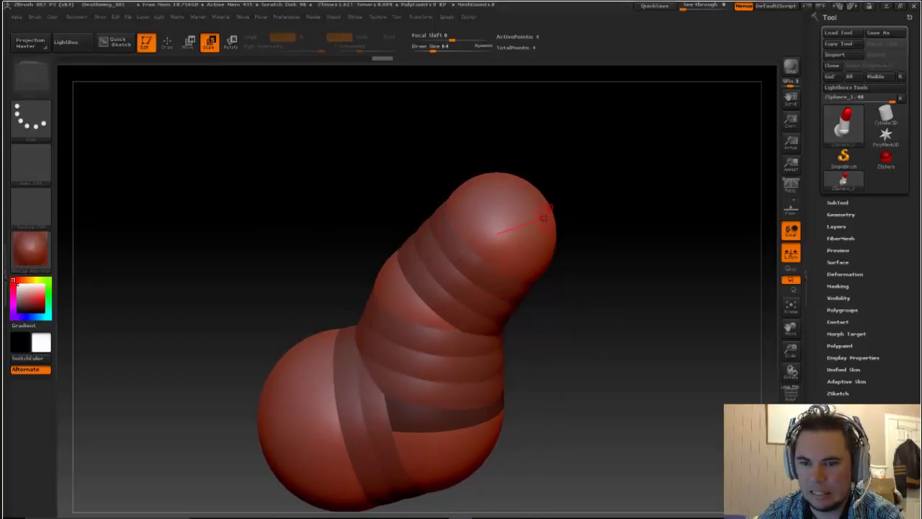
pyautogui.moveTo(622, 255); pyautogui.dragTo(619, 267)
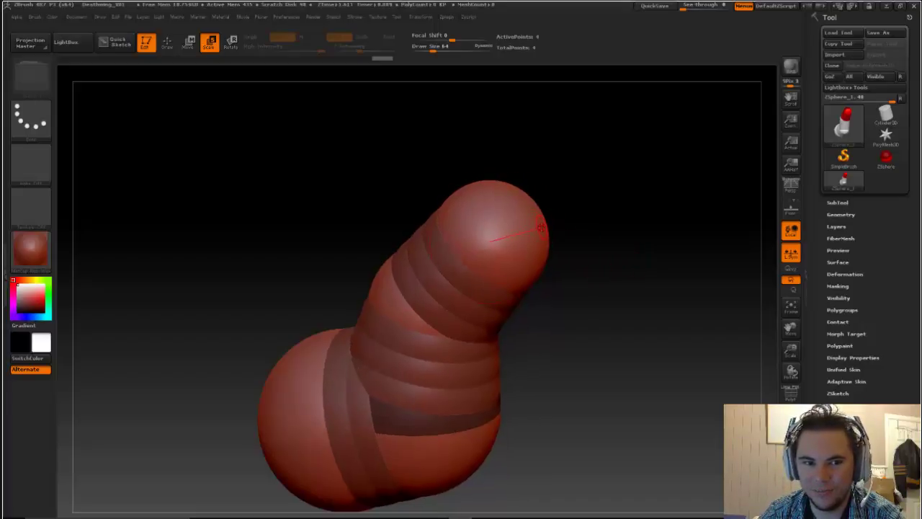
pyautogui.press('q')
pyautogui.moveTo(541, 227); pyautogui.dragTo(603, 239)
pyautogui.press('w')
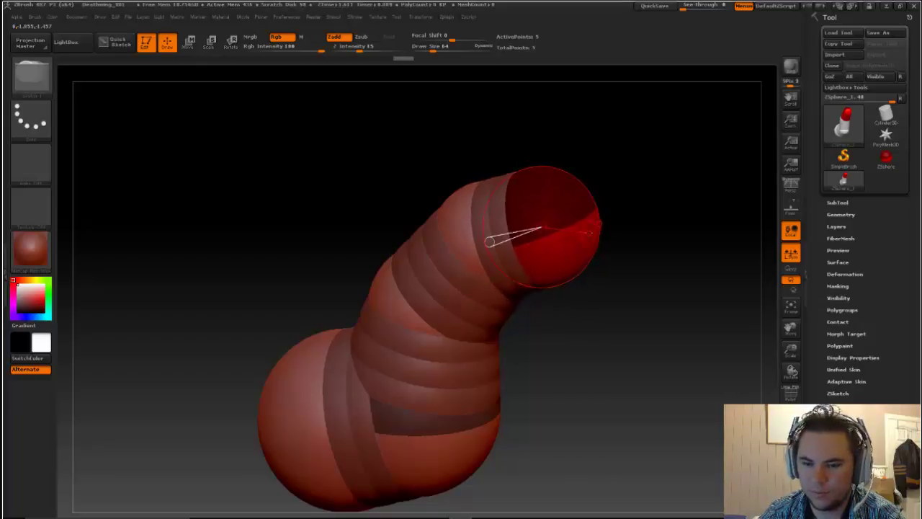
pyautogui.moveTo(541, 227)
pyautogui.mouseDown()
pyautogui.moveTo(652, 303)
pyautogui.moveTo(592, 242)
pyautogui.mouseUp()
pyautogui.moveTo(642, 336)
pyautogui.keyDown('alt'); pyautogui.mouseDown()
pyautogui.moveTo(622, 316)
pyautogui.moveTo(630, 303)
pyautogui.moveTo(649, 324)
pyautogui.mouseUp(); pyautogui.keyUp('alt')
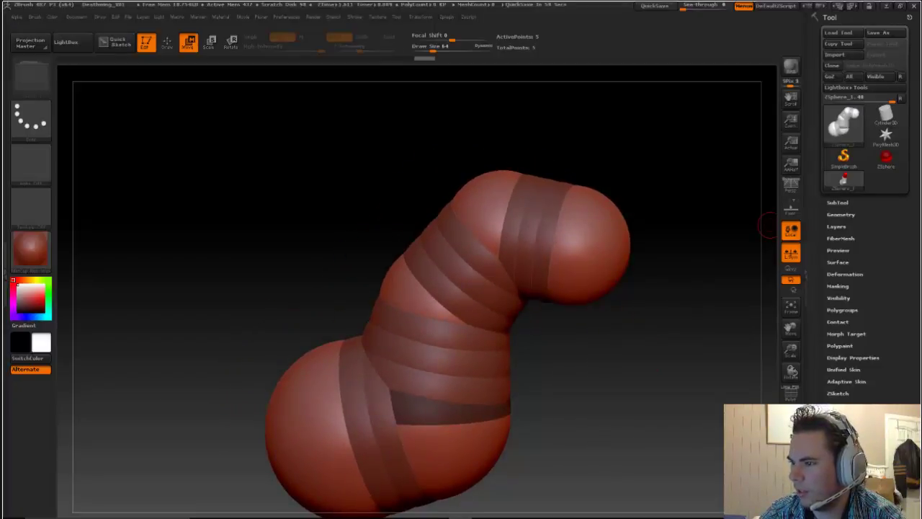
# Step: Examine the neck and head proportions in the michael-vicente-deathwing01 reference image, and return to the ZSphere model
pyautogui.moveTo(921, 66); pyautogui.dragTo(647, 51)
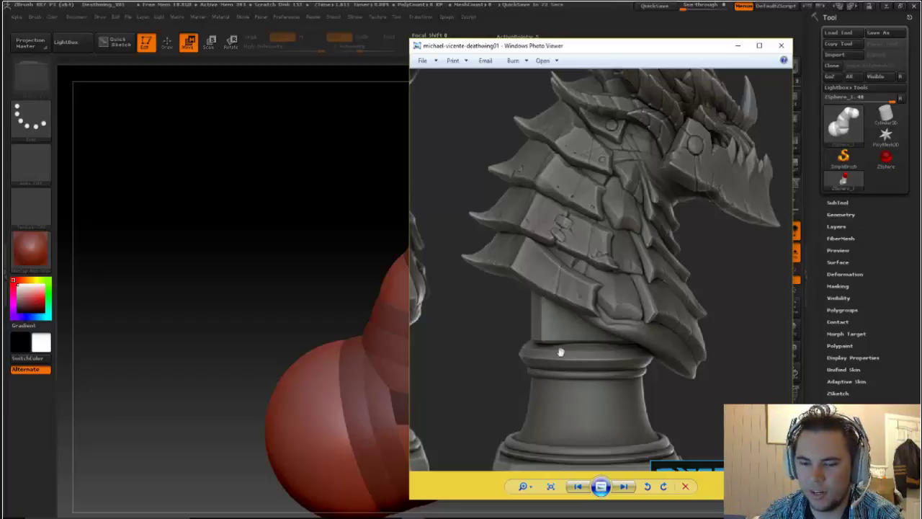
pyautogui.moveTo(676, 167); pyautogui.dragTo(656, 306)
pyautogui.moveTo(633, 362); pyautogui.dragTo(635, 329)
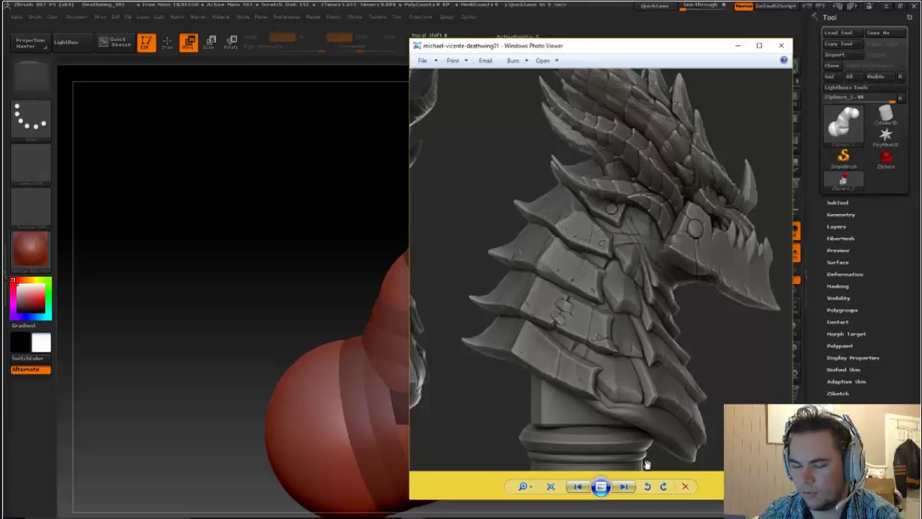
pyautogui.moveTo(587, 355); pyautogui.dragTo(583, 406)
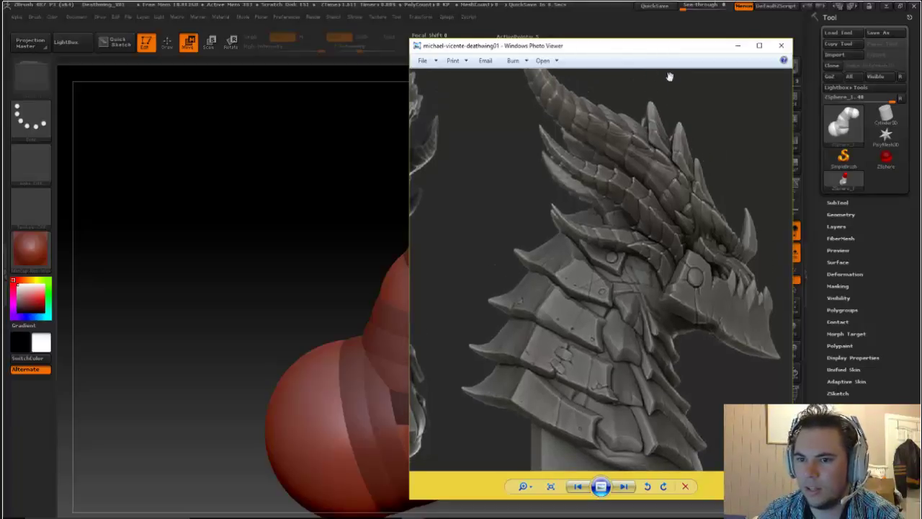
pyautogui.moveTo(638, 51); pyautogui.dragTo(921, 29)
pyautogui.click(661, 191)
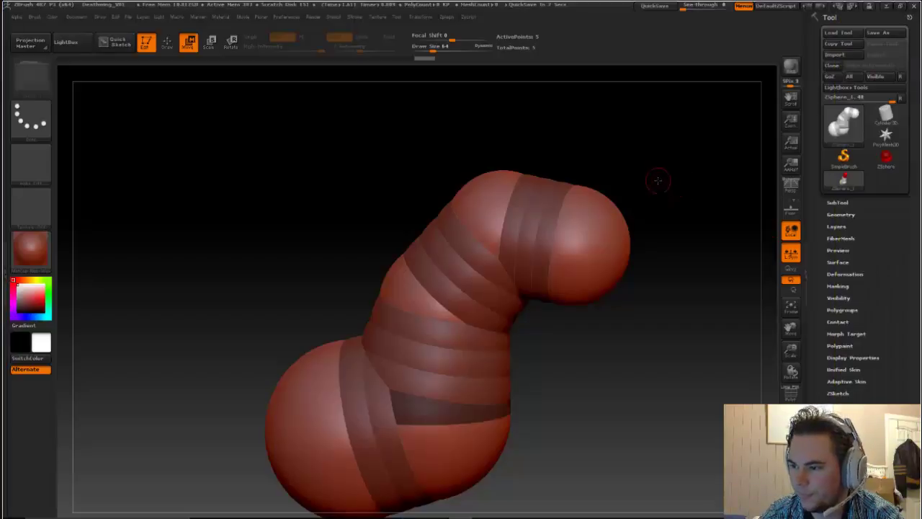
# Step: Reposition the mid-neck, neck-top and head ZSpheres to lengthen the neck and angle the head forward and down
pyautogui.moveTo(648, 363); pyautogui.dragTo(596, 373)
pyautogui.moveTo(453, 304); pyautogui.dragTo(661, 212)
pyautogui.keyDown('alt'); pyautogui.moveTo(592, 288); pyautogui.dragTo(577, 311); pyautogui.keyUp('alt')
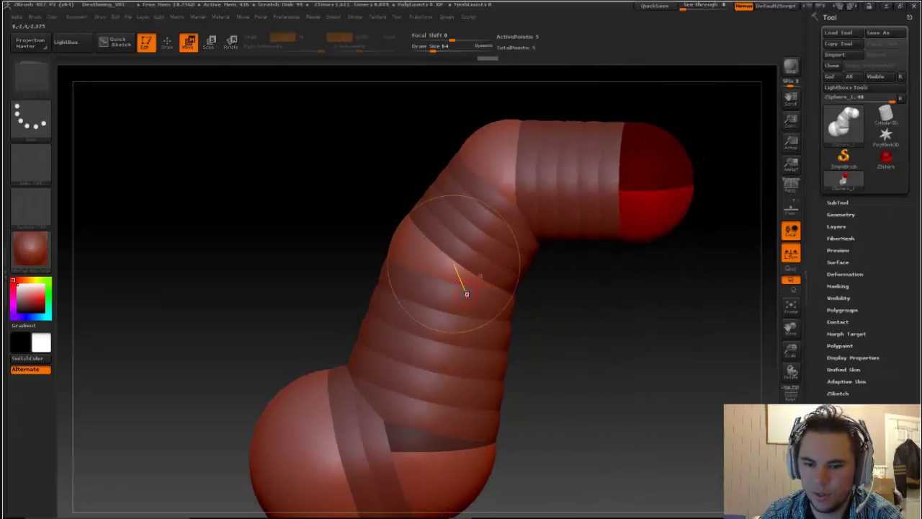
pyautogui.moveTo(447, 273); pyautogui.dragTo(465, 294)
pyautogui.moveTo(510, 183); pyautogui.dragTo(528, 196)
pyautogui.moveTo(643, 165); pyautogui.dragTo(638, 206)
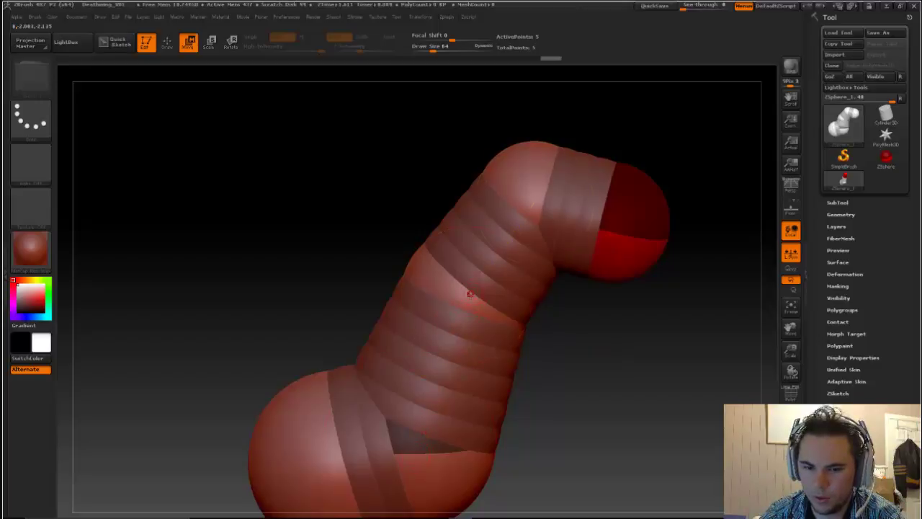
# Step: Rescale the ZSpheres from the neck's lower bend up to the head so the neck becomes thicker
pyautogui.press('e')
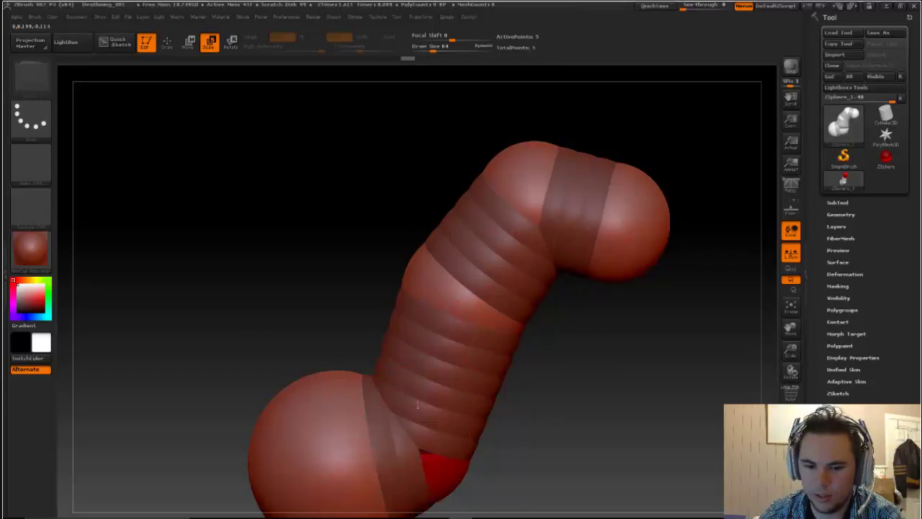
pyautogui.moveTo(417, 405); pyautogui.dragTo(437, 366)
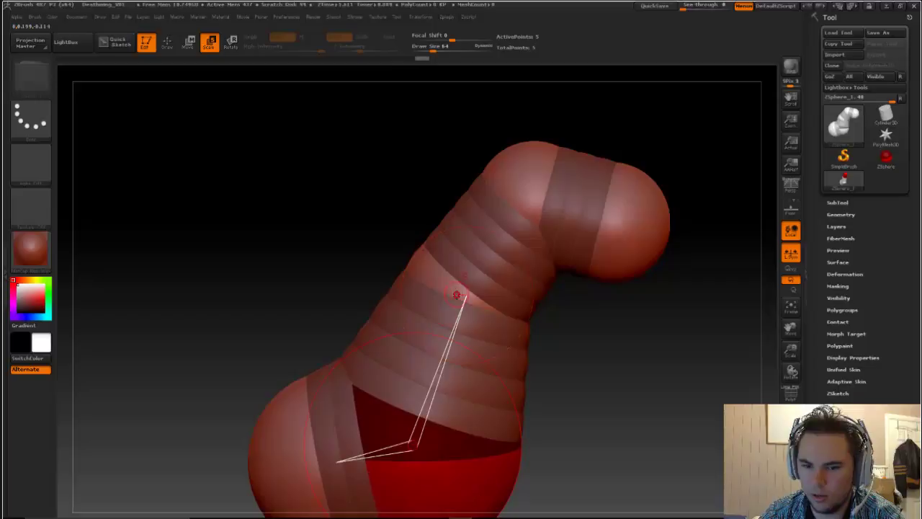
pyautogui.moveTo(460, 294); pyautogui.dragTo(467, 283)
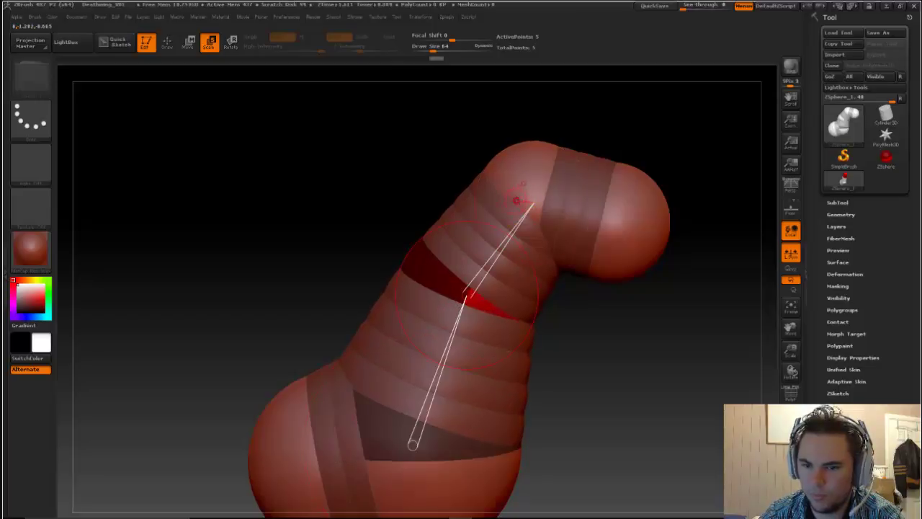
pyautogui.moveTo(530, 203); pyautogui.dragTo(480, 320)
pyautogui.moveTo(633, 344); pyautogui.dragTo(594, 358)
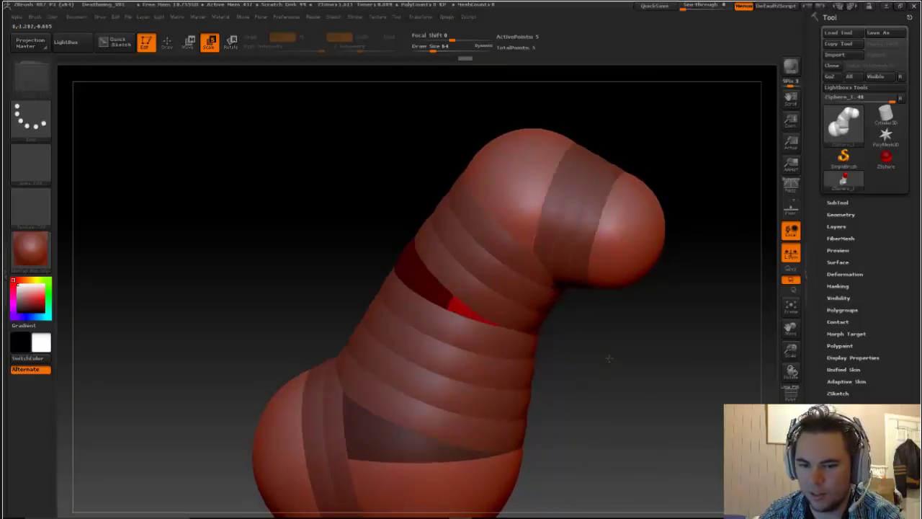
pyautogui.moveTo(611, 225); pyautogui.dragTo(674, 246)
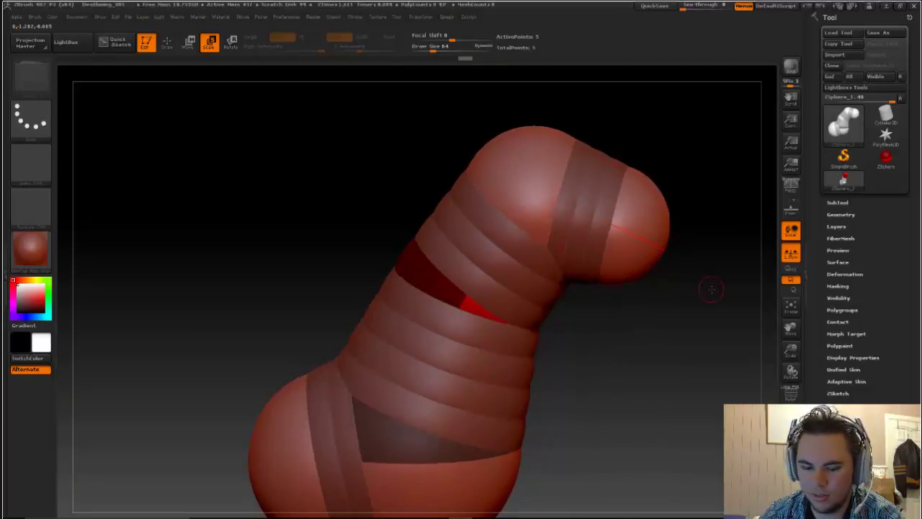
pyautogui.moveTo(711, 289); pyautogui.dragTo(660, 273)
pyautogui.moveTo(631, 240); pyautogui.dragTo(639, 267)
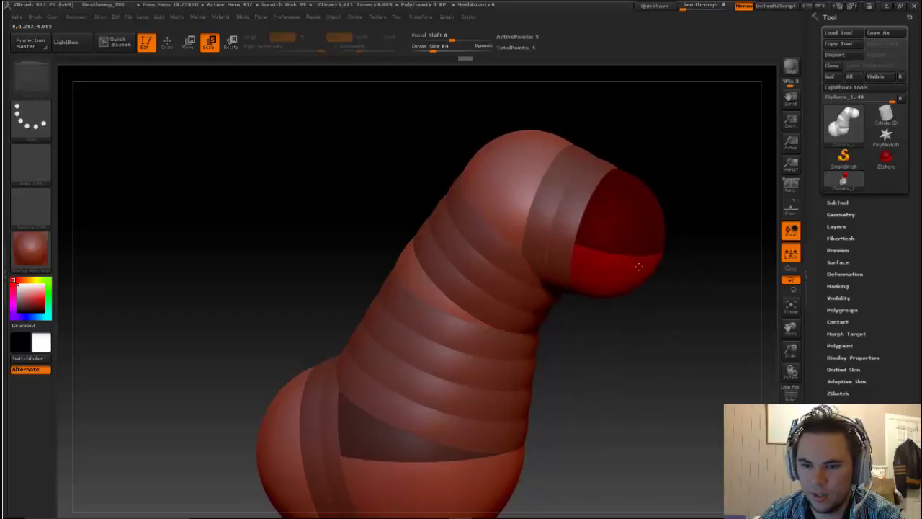
pyautogui.press('q')
pyautogui.click(627, 255)
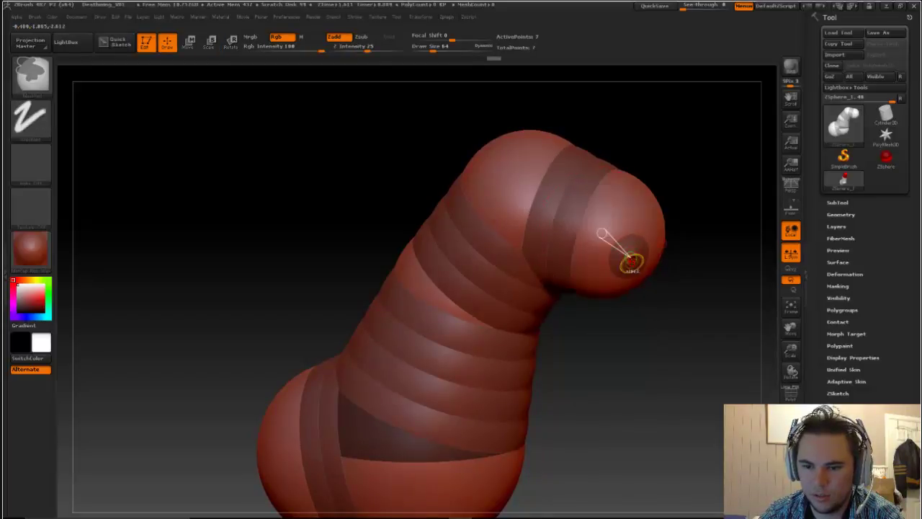
pyautogui.hotkey('ctrl', 'z')
# Step: Adjust the head ZSphere's position and draw another ZSphere from it, extending forward and down as the snout
pyautogui.press('w')
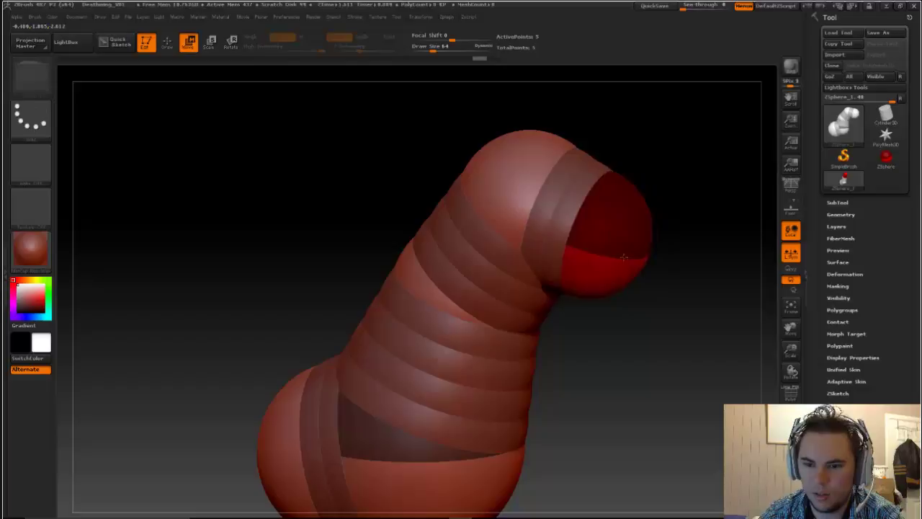
pyautogui.moveTo(618, 255); pyautogui.dragTo(626, 257)
pyautogui.moveTo(671, 310)
pyautogui.mouseDown()
pyautogui.moveTo(667, 321)
pyautogui.moveTo(615, 330)
pyautogui.moveTo(638, 304)
pyautogui.moveTo(620, 301)
pyautogui.mouseUp()
pyautogui.press('q')
pyautogui.moveTo(590, 272)
pyautogui.mouseDown()
pyautogui.moveTo(626, 301)
pyautogui.moveTo(615, 317)
pyautogui.moveTo(619, 306)
pyautogui.moveTo(626, 344)
pyautogui.mouseUp()
pyautogui.press('w')
pyautogui.press('e')
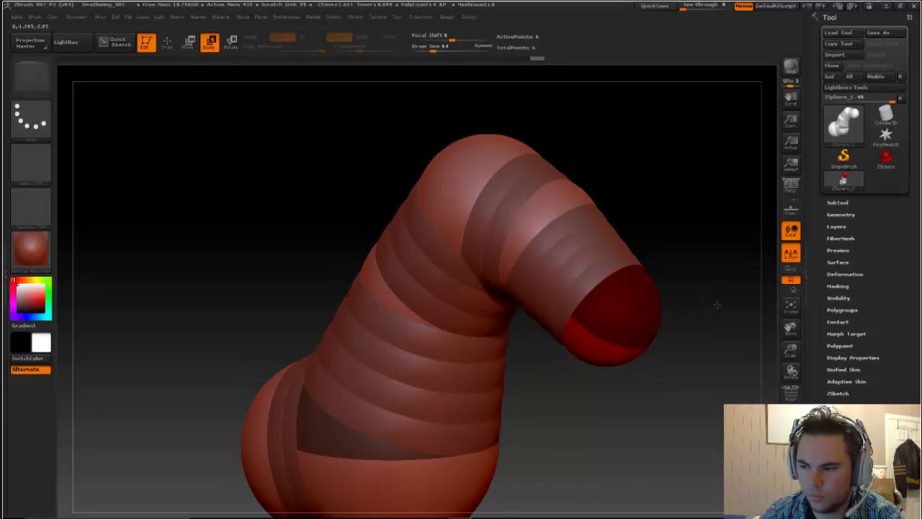
# Step: Adjust the snout-tip ZSphere's position to sit closer to the head, and scale it down slightly
pyautogui.moveTo(716, 305); pyautogui.dragTo(694, 307)
pyautogui.press('w')
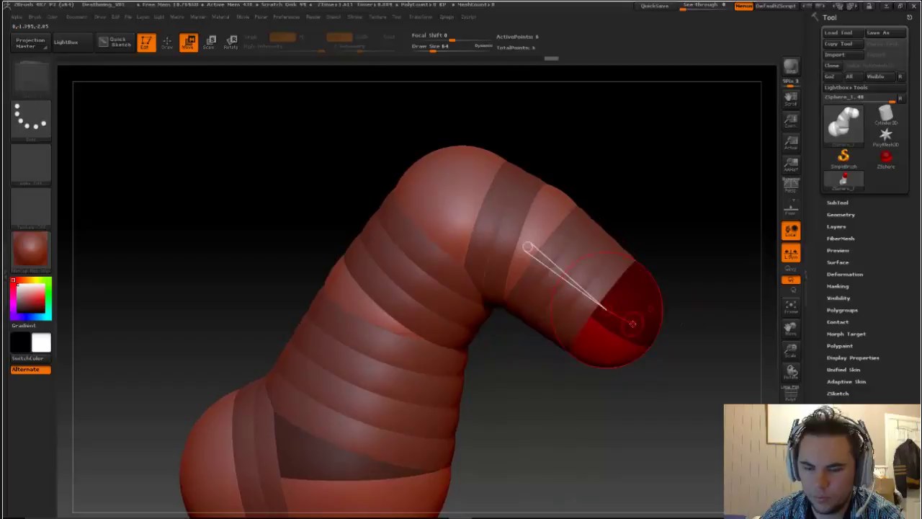
pyautogui.moveTo(637, 321); pyautogui.dragTo(622, 322)
pyautogui.keyDown('alt'); pyautogui.moveTo(691, 257); pyautogui.dragTo(676, 345); pyautogui.keyUp('alt')
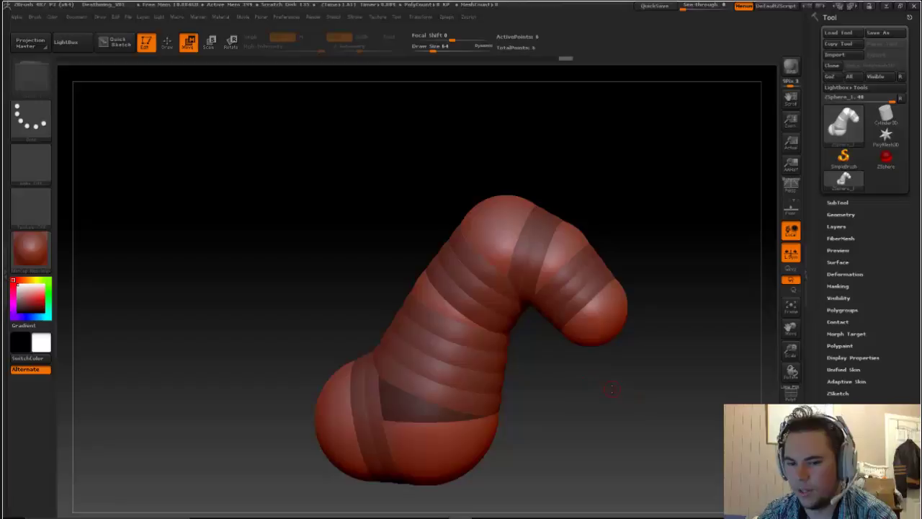
pyautogui.moveTo(612, 386); pyautogui.dragTo(677, 397)
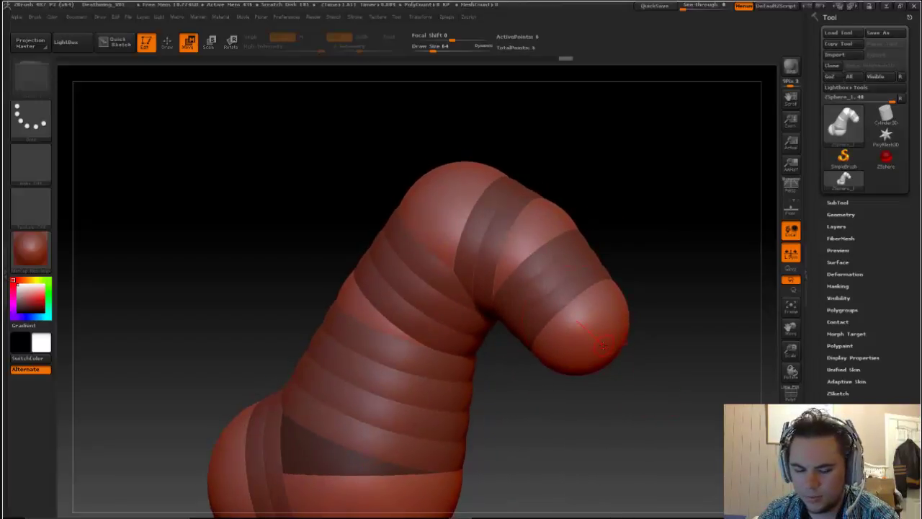
pyautogui.press('e')
pyautogui.moveTo(602, 345); pyautogui.dragTo(589, 330)
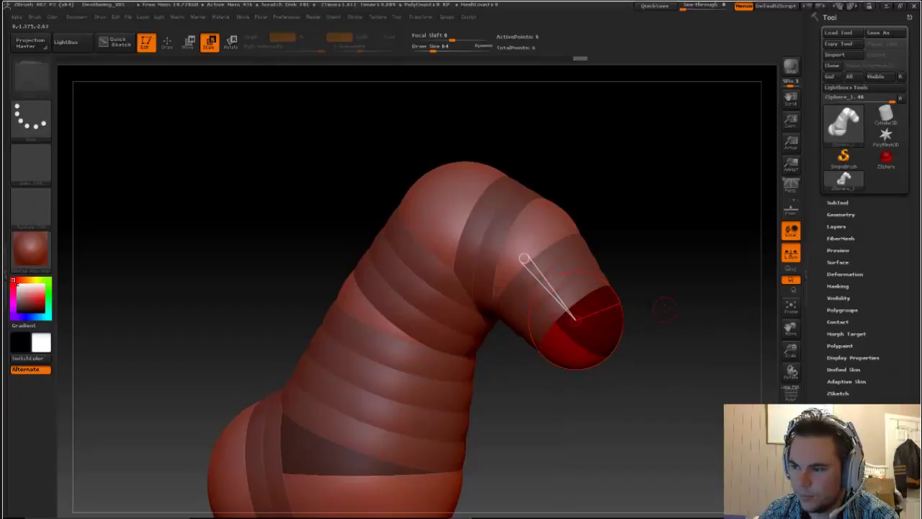
pyautogui.moveTo(664, 308)
pyautogui.mouseDown()
pyautogui.moveTo(690, 323)
pyautogui.moveTo(684, 304)
pyautogui.moveTo(662, 304)
pyautogui.moveTo(671, 308)
pyautogui.mouseUp()
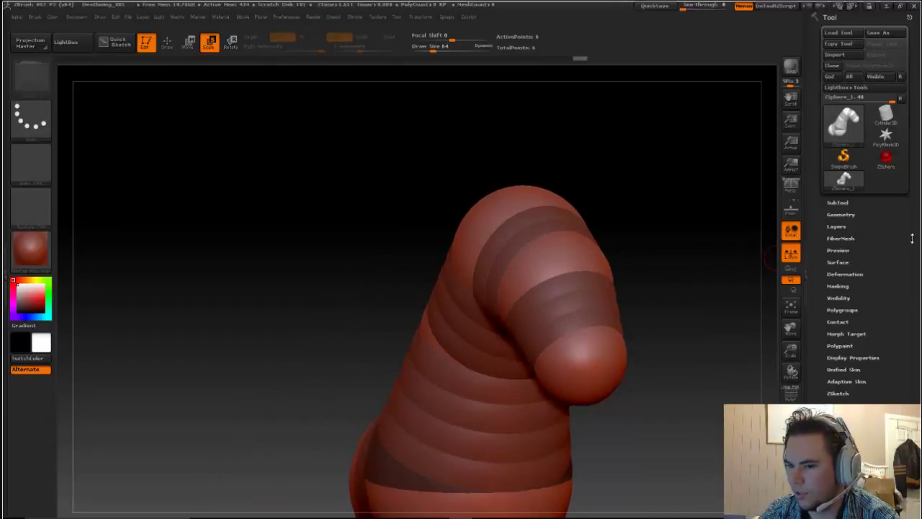
# Step: Check the michael-vicente-deathwing reference image, and shorten the snout by pulling its tip ZSphere closer to the head
pyautogui.hotkey('alt', 'Tab')
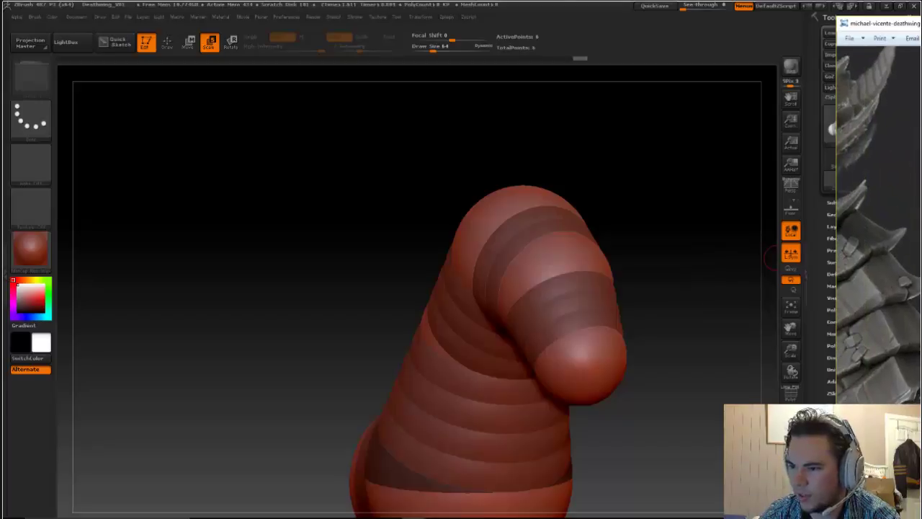
pyautogui.click(721, 332)
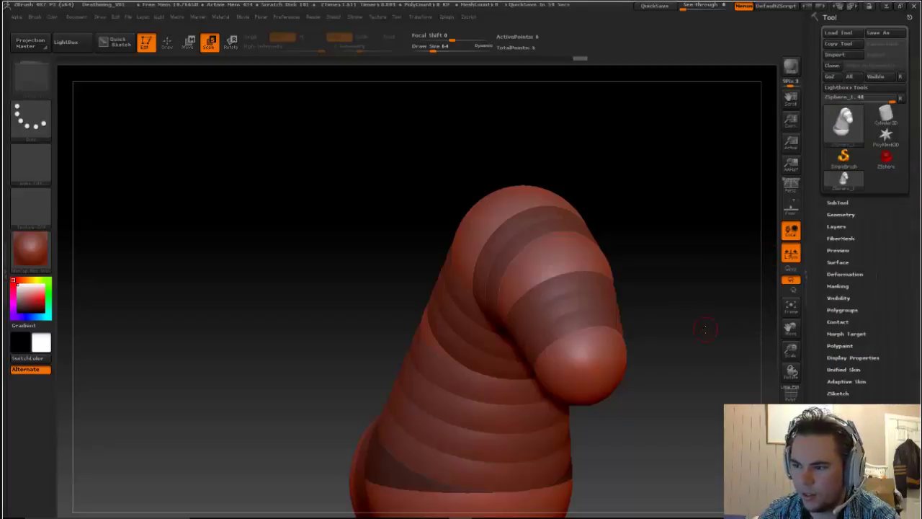
pyautogui.moveTo(705, 329); pyautogui.dragTo(612, 276)
pyautogui.moveTo(530, 273)
pyautogui.mouseDown()
pyautogui.moveTo(505, 256)
pyautogui.moveTo(521, 272)
pyautogui.mouseUp()
pyautogui.press('w')
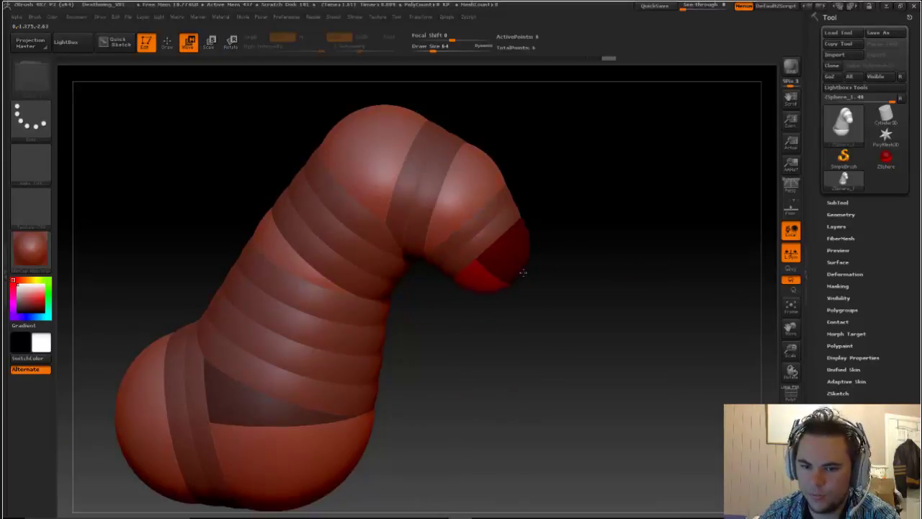
# Step: Draw a larger ZSphere from the snout tip and move it further down and forward to extend the muzzle
pyautogui.press('q')
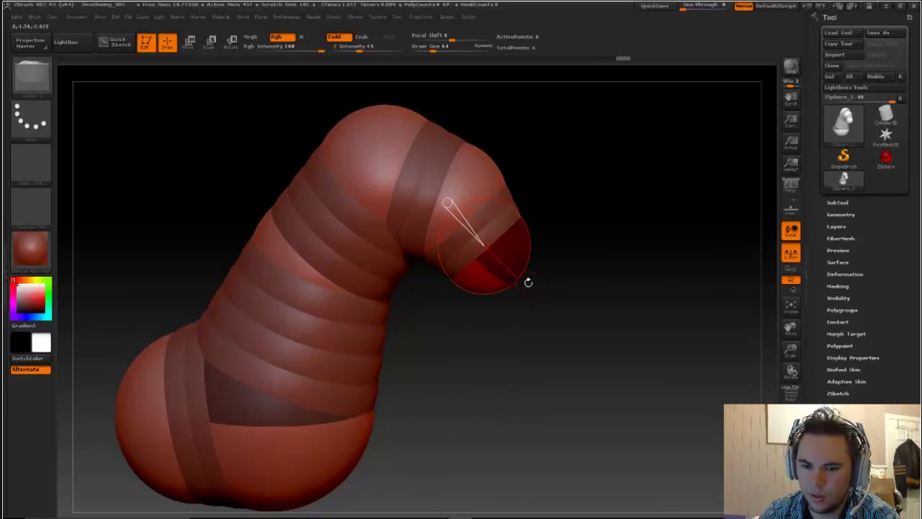
pyautogui.moveTo(528, 282)
pyautogui.mouseDown()
pyautogui.moveTo(515, 278)
pyautogui.moveTo(561, 331)
pyautogui.moveTo(552, 325)
pyautogui.mouseUp()
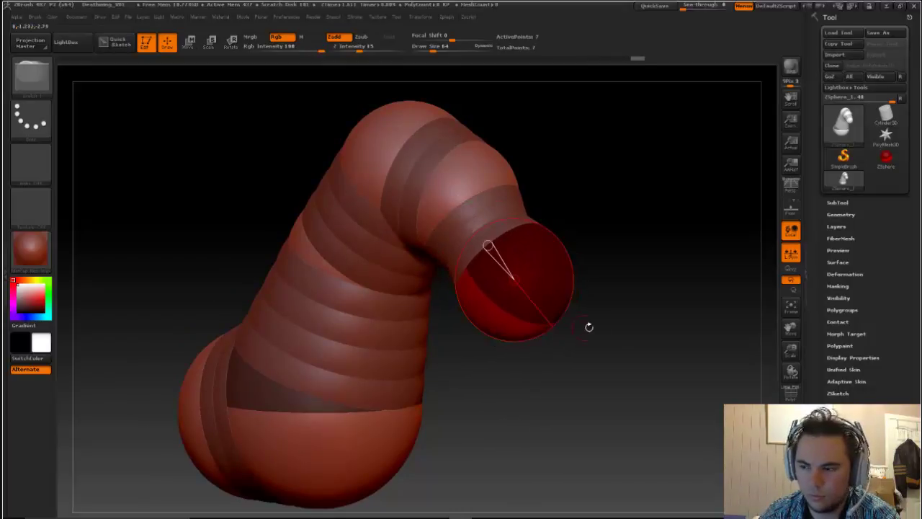
pyautogui.press('w')
pyautogui.moveTo(515, 266)
pyautogui.mouseDown()
pyautogui.moveTo(549, 309)
pyautogui.moveTo(518, 289)
pyautogui.mouseUp()
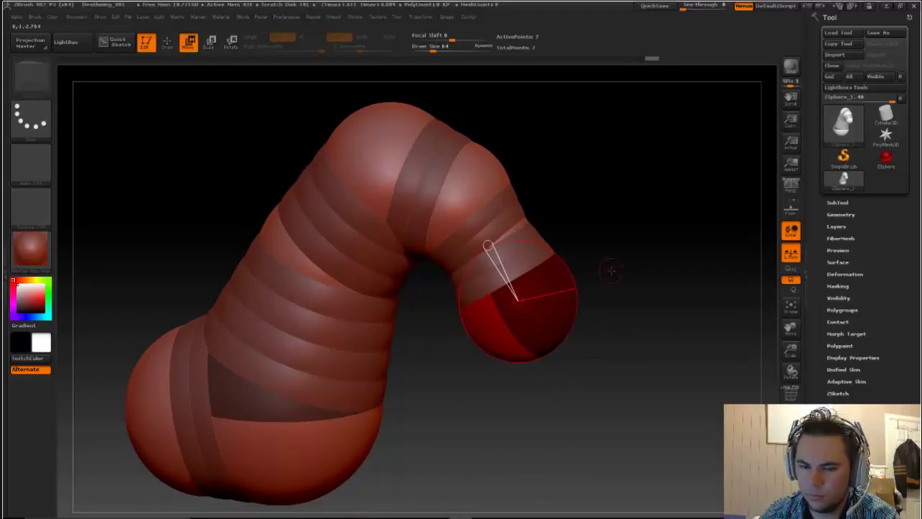
# Step: Reposition the head ZSphere closer to the neck top and pull the muzzle-end ZSphere back toward it
pyautogui.moveTo(611, 270); pyautogui.dragTo(610, 248)
pyautogui.moveTo(491, 261); pyautogui.dragTo(475, 259)
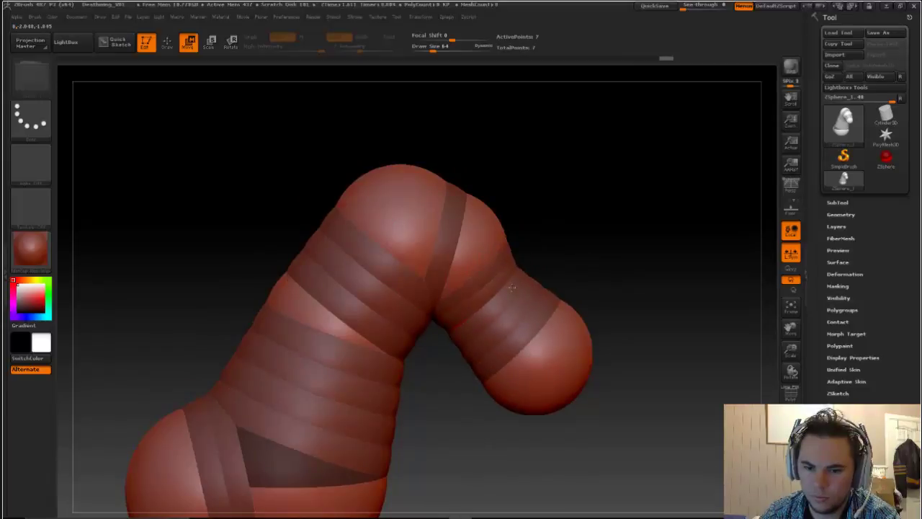
pyautogui.moveTo(579, 365); pyautogui.dragTo(561, 346)
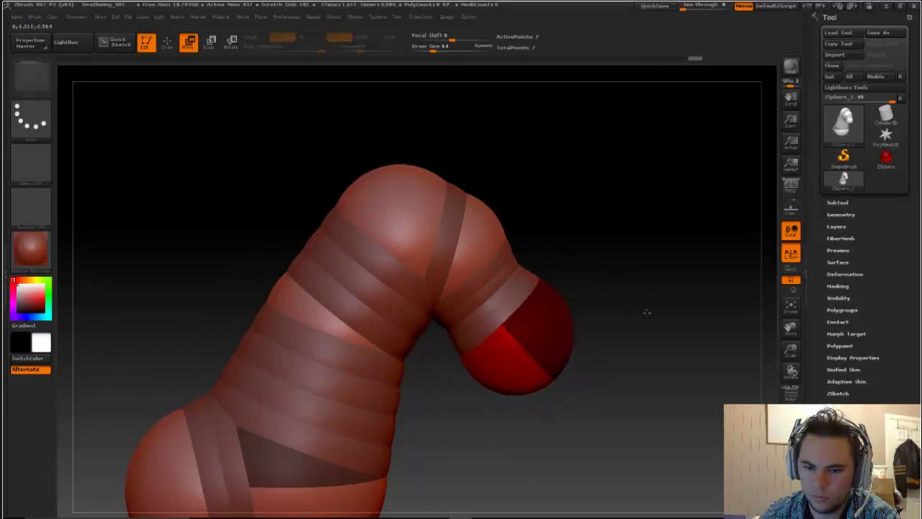
pyautogui.moveTo(646, 312)
pyautogui.mouseDown()
pyautogui.moveTo(595, 314)
pyautogui.moveTo(679, 243)
pyautogui.moveTo(659, 303)
pyautogui.moveTo(663, 352)
pyautogui.moveTo(709, 257)
pyautogui.moveTo(471, 270)
pyautogui.mouseUp()
# Step: Examine the head and muzzle shape from both sides and compare it with the Deathwing reference image
pyautogui.press('q')
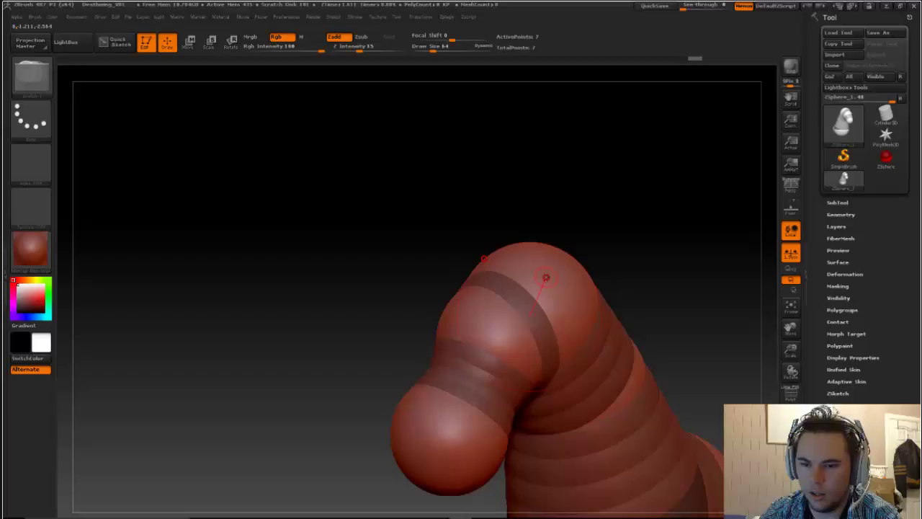
pyautogui.press('w')
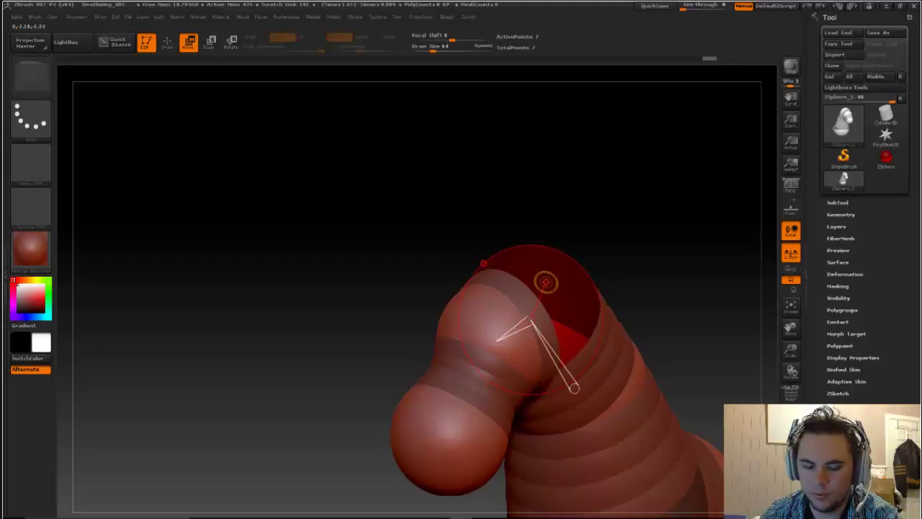
pyautogui.press('q')
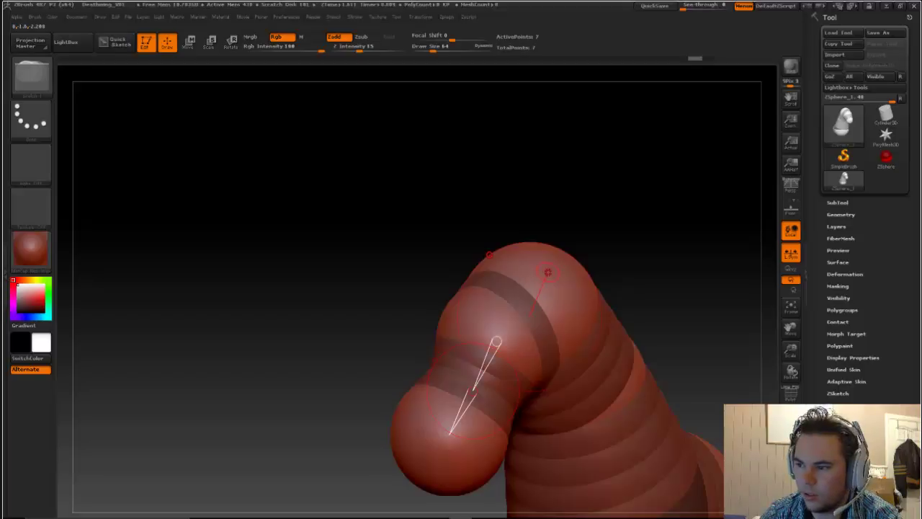
pyautogui.moveTo(649, 244); pyautogui.dragTo(714, 247)
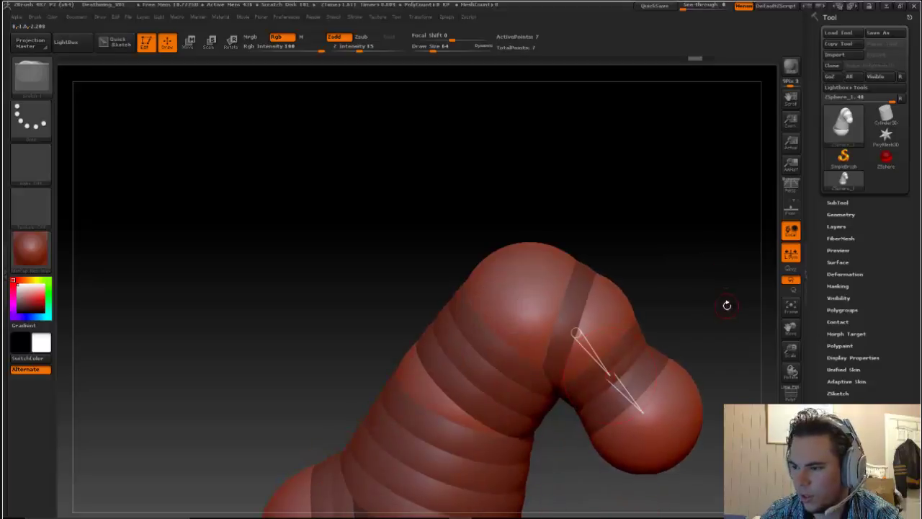
pyautogui.moveTo(724, 305); pyautogui.dragTo(706, 269)
pyautogui.moveTo(918, 238); pyautogui.dragTo(887, 262)
pyautogui.click(657, 284)
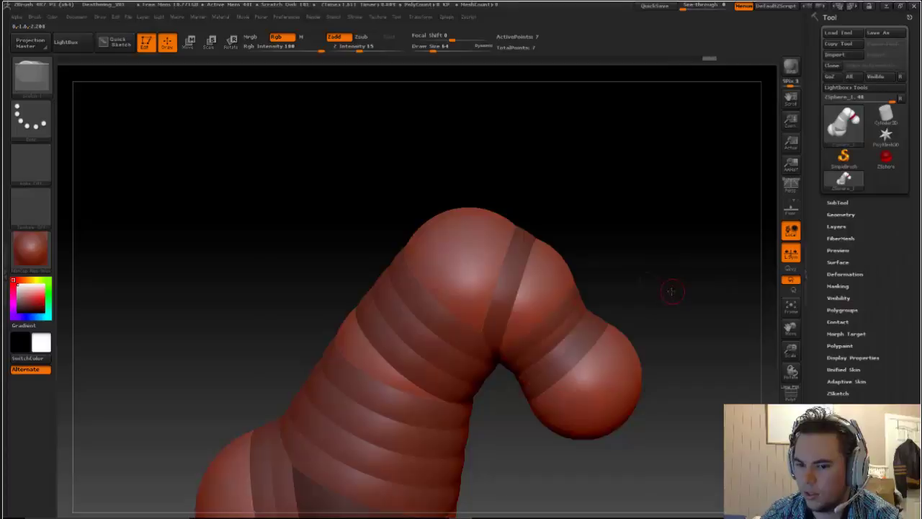
# Step: Draw a small ZSphere on the upper front of the muzzle and pull it outward as a nose horn
pyautogui.keyDown('alt'); pyautogui.moveTo(684, 306); pyautogui.dragTo(680, 264); pyautogui.keyUp('alt')
pyautogui.moveTo(678, 297)
pyautogui.keyDown('alt'); pyautogui.mouseDown()
pyautogui.moveTo(680, 267)
pyautogui.moveTo(670, 268)
pyautogui.mouseUp(); pyautogui.keyUp('alt')
pyautogui.moveTo(613, 286)
pyautogui.mouseDown()
pyautogui.moveTo(625, 272)
pyautogui.moveTo(612, 268)
pyautogui.mouseUp()
pyautogui.press('w')
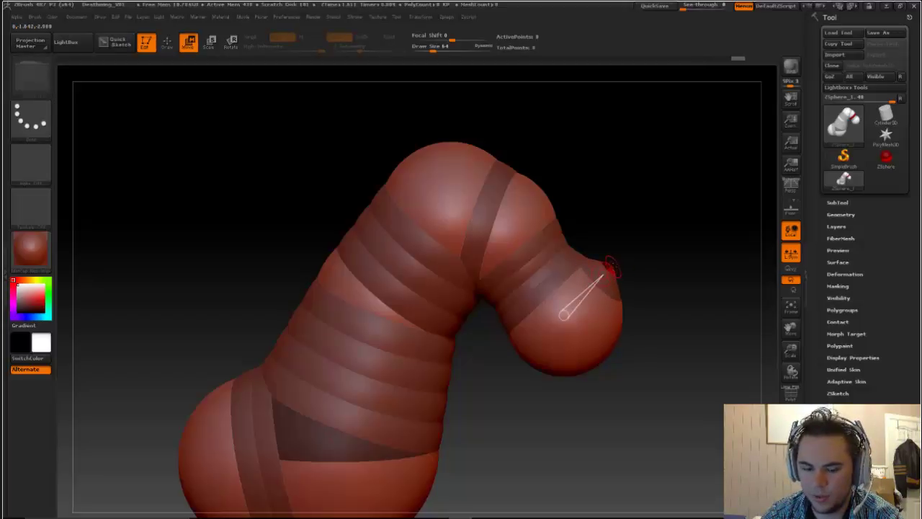
pyautogui.press('q')
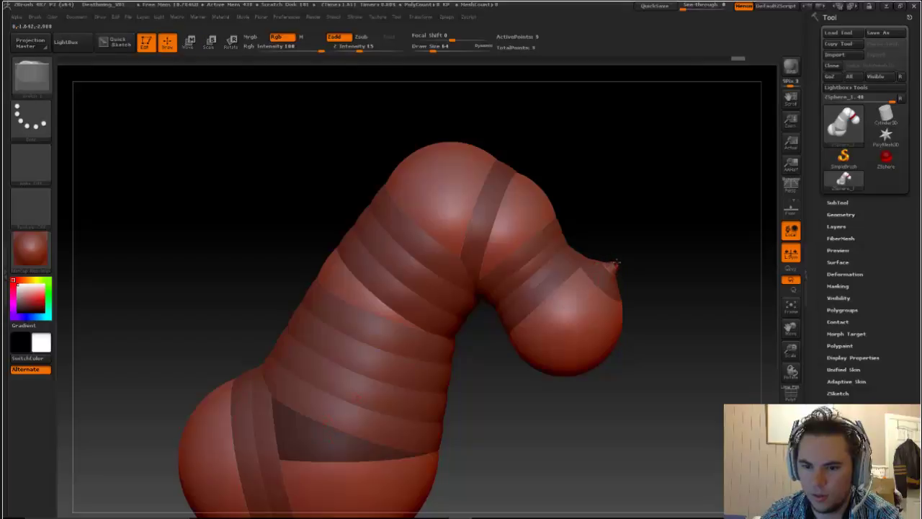
pyautogui.press('w')
pyautogui.moveTo(616, 264)
pyautogui.mouseDown()
pyautogui.moveTo(617, 248)
pyautogui.moveTo(613, 257)
pyautogui.moveTo(619, 251)
pyautogui.moveTo(669, 303)
pyautogui.mouseUp()
pyautogui.moveTo(583, 205)
pyautogui.keyDown('alt'); pyautogui.mouseDown()
pyautogui.moveTo(599, 232)
pyautogui.moveTo(564, 217)
pyautogui.moveTo(504, 219)
pyautogui.moveTo(495, 241)
pyautogui.mouseUp(); pyautogui.keyUp('alt')
pyautogui.press('q')
pyautogui.moveTo(741, 264); pyautogui.dragTo(669, 288)
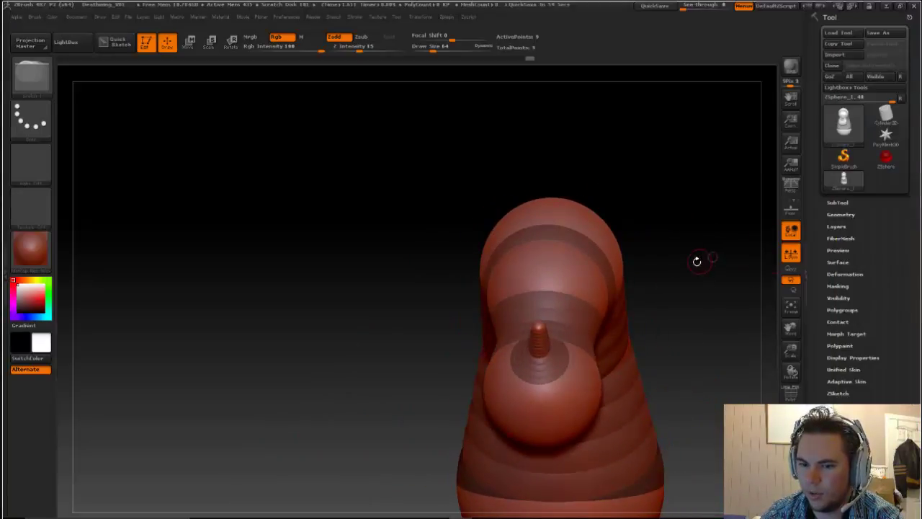
pyautogui.moveTo(698, 261); pyautogui.dragTo(641, 260)
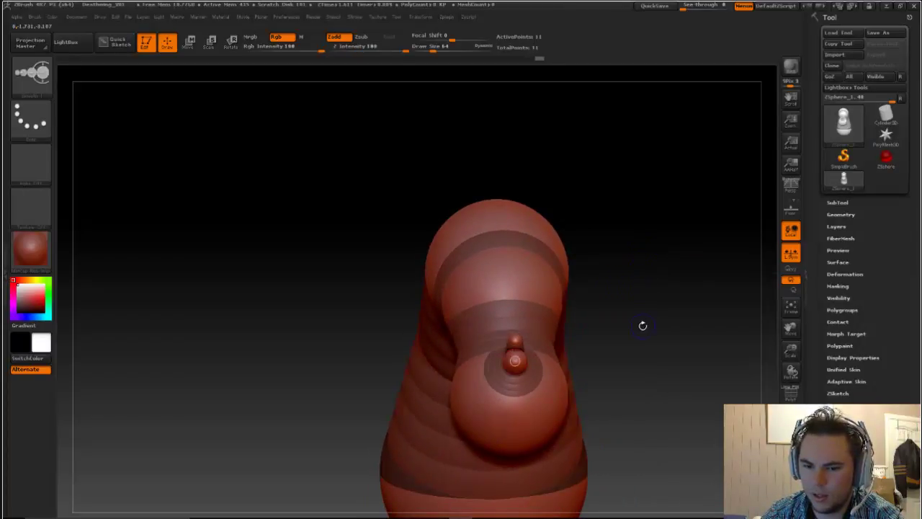
pyautogui.hotkey('ctrl', 'z')
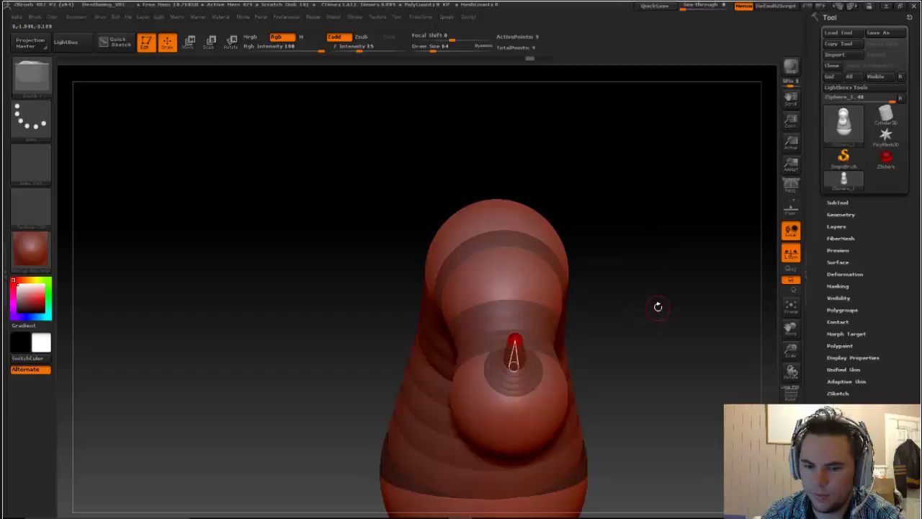
# Step: Preview the adaptive skin of the head and nose horn from the front, and return to the ZSpheres
pyautogui.keyDown('shift'); pyautogui.moveTo(658, 307); pyautogui.dragTo(675, 258); pyautogui.keyUp('shift')
pyautogui.hotkey('ctrl', 'shift', 'z')
pyautogui.press('a')
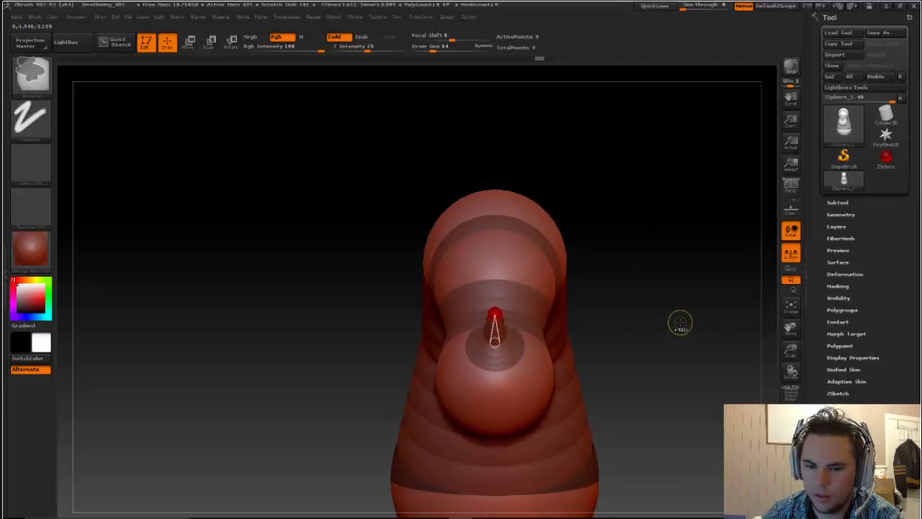
pyautogui.press('a')
pyautogui.moveTo(680, 321)
pyautogui.mouseDown()
pyautogui.moveTo(616, 255)
pyautogui.moveTo(651, 301)
pyautogui.mouseUp()
pyautogui.press('w')
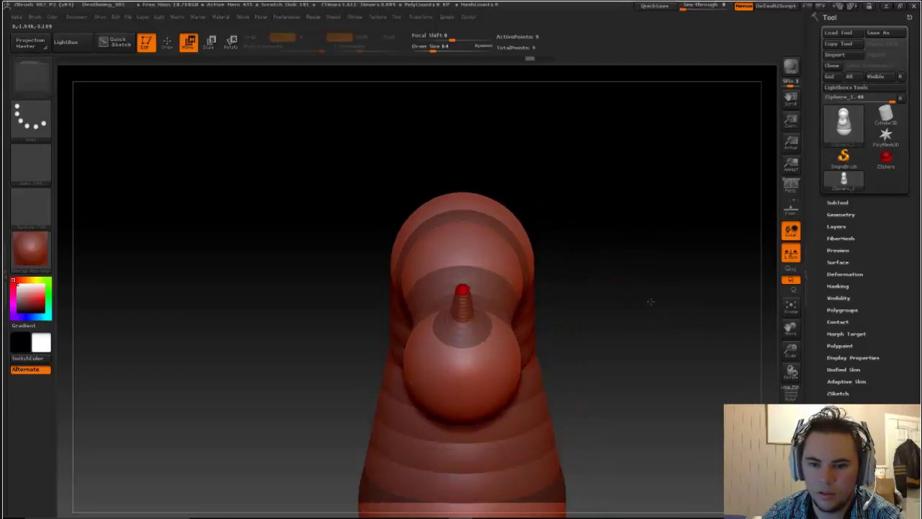
pyautogui.press('a')
pyautogui.press('q')
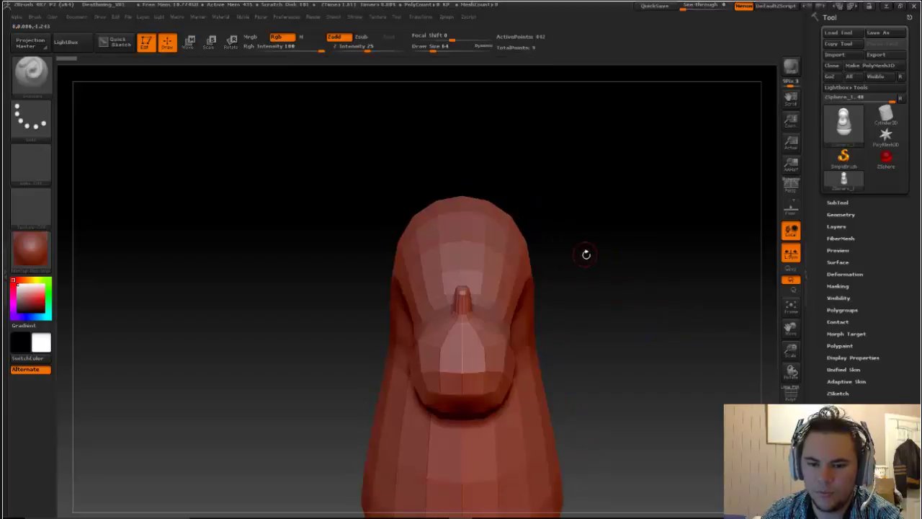
pyautogui.press('a')
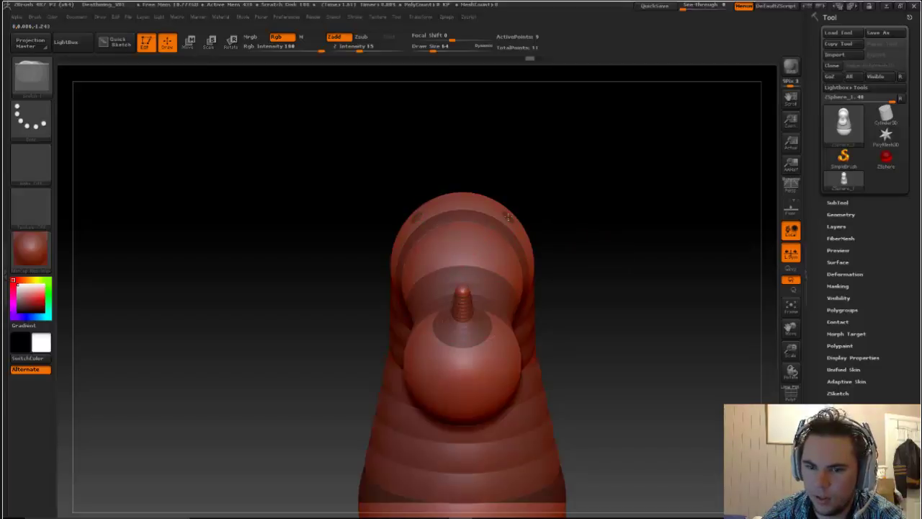
# Step: Draw three mirrored pairs of ZSpheres on the large rear head sphere: one on the upper corners and two down the sides
pyautogui.moveTo(506, 217); pyautogui.dragTo(530, 202)
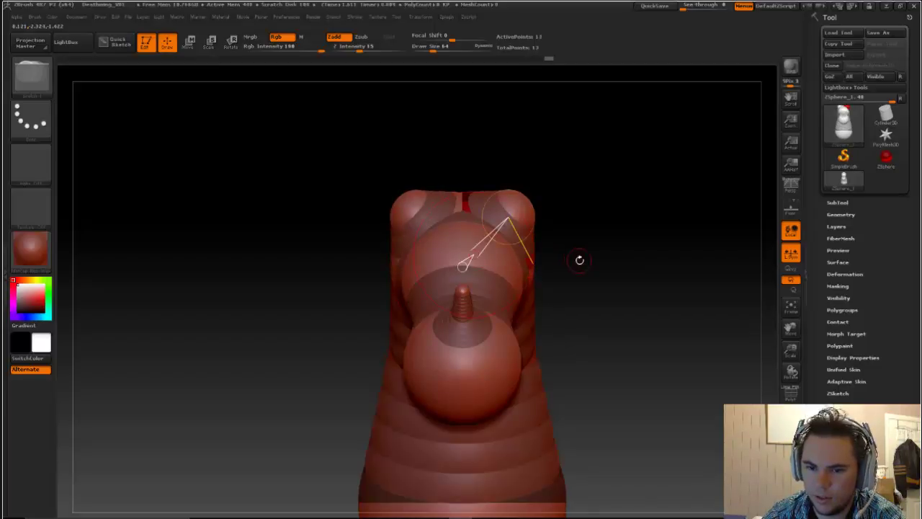
pyautogui.moveTo(579, 260); pyautogui.dragTo(545, 261)
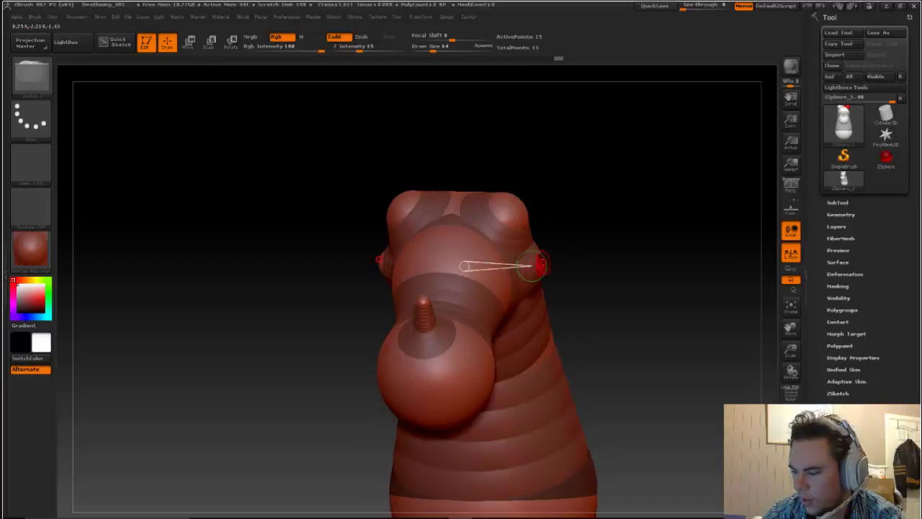
pyautogui.moveTo(585, 264); pyautogui.dragTo(566, 257)
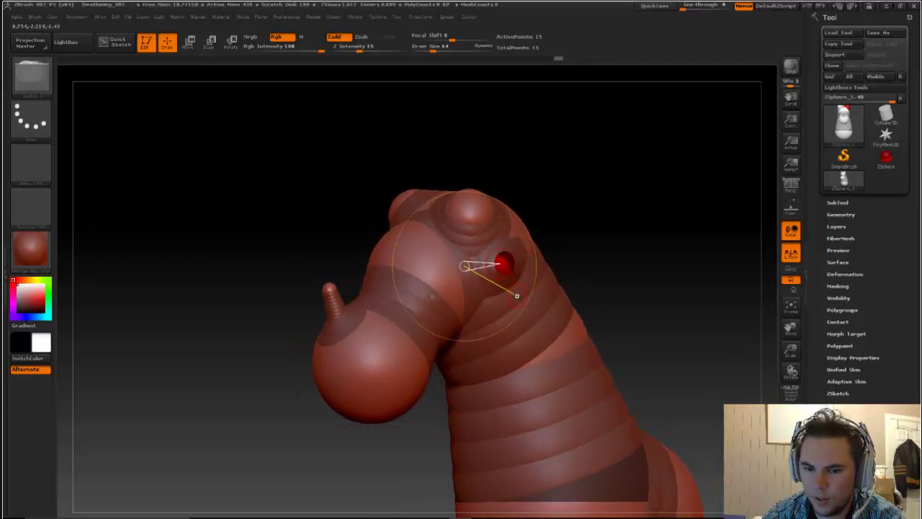
pyautogui.moveTo(510, 275); pyautogui.dragTo(537, 284)
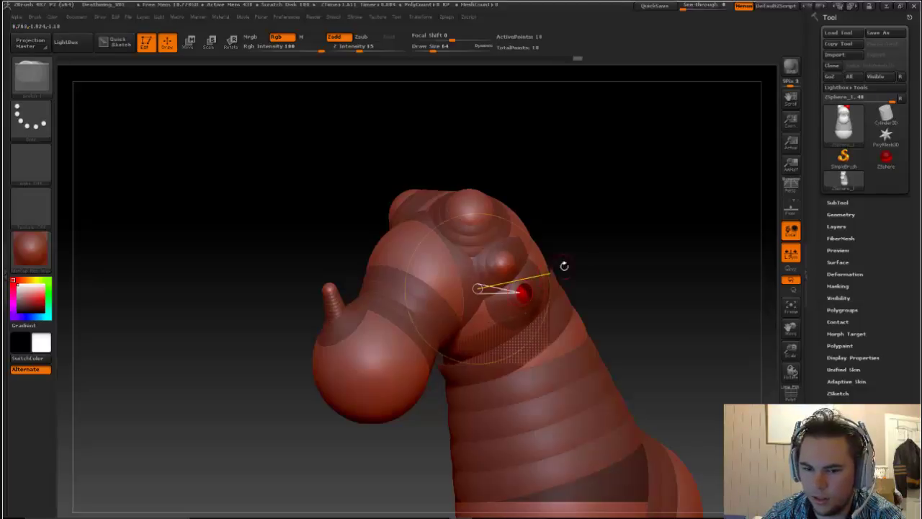
# Step: Move the lowest mirrored side ZSpheres up and back so they sit behind the middle pair
pyautogui.moveTo(562, 264); pyautogui.dragTo(600, 253)
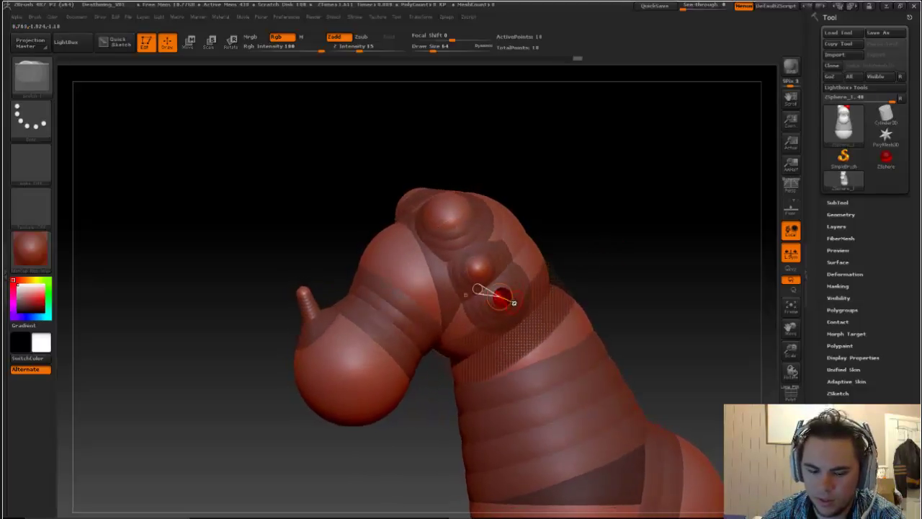
pyautogui.press('w')
pyautogui.moveTo(501, 296); pyautogui.dragTo(522, 279)
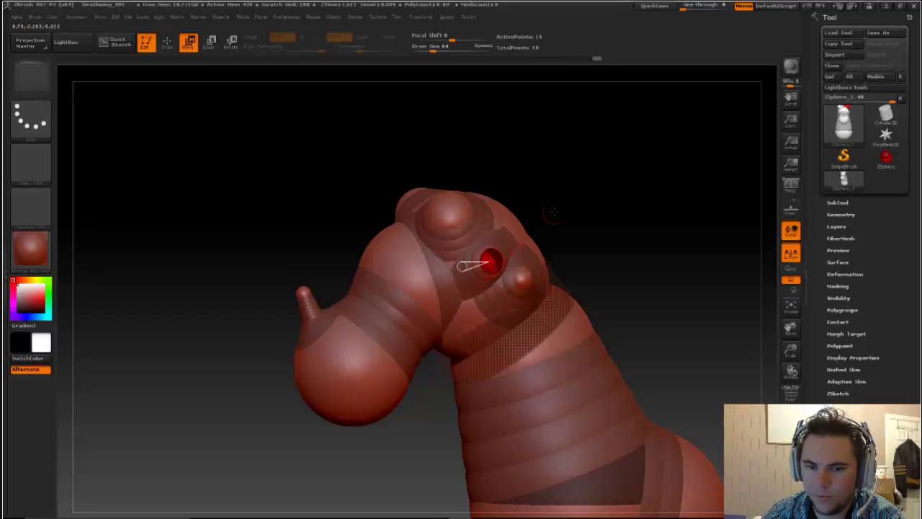
# Step: Preview the adaptive skin of the whole head and neck from the side, and return to the ZSpheres
pyautogui.moveTo(553, 212)
pyautogui.mouseDown()
pyautogui.moveTo(583, 200)
pyautogui.moveTo(569, 204)
pyautogui.mouseUp()
pyautogui.press('a')
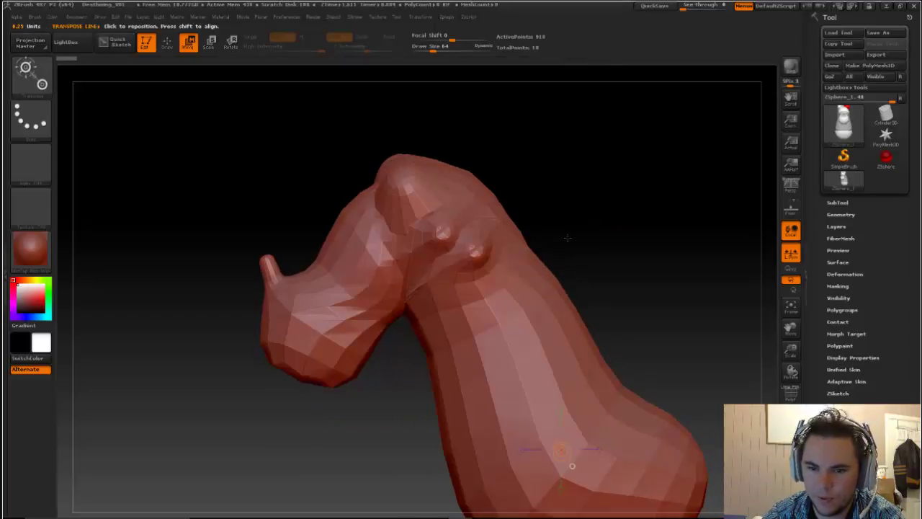
pyautogui.press('a')
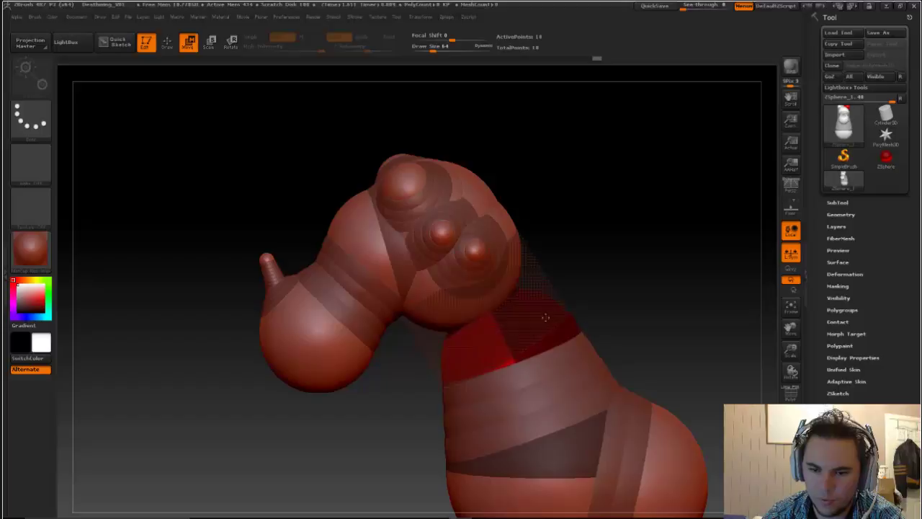
# Step: Draw a mirrored ZSphere pair on the upper rear head spheres and pull it up and outward as the first horn segment
pyautogui.moveTo(617, 271); pyautogui.dragTo(536, 302)
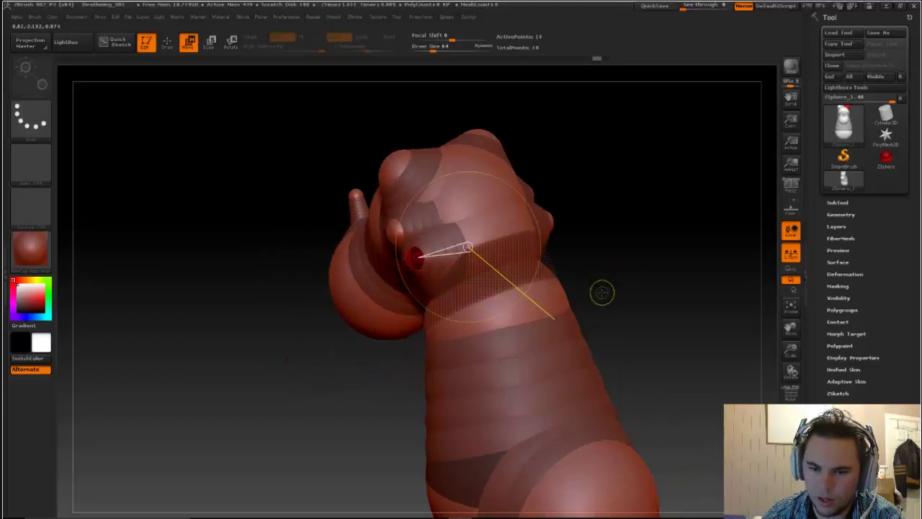
pyautogui.moveTo(602, 291); pyautogui.dragTo(591, 244)
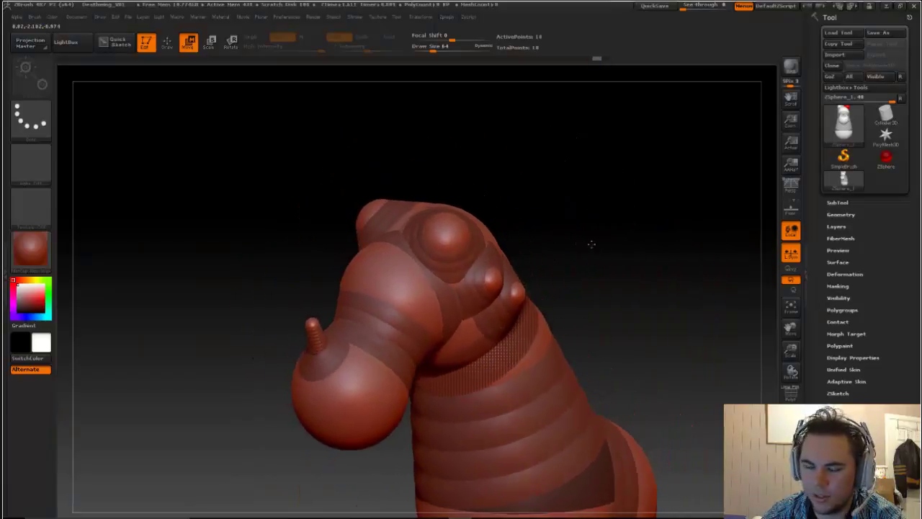
pyautogui.press('q')
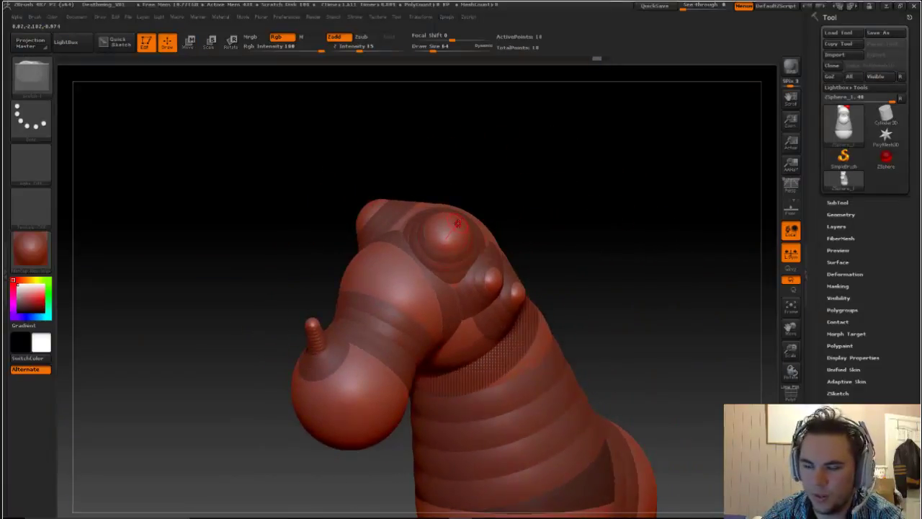
pyautogui.moveTo(456, 224)
pyautogui.mouseDown()
pyautogui.moveTo(447, 236)
pyautogui.moveTo(500, 161)
pyautogui.mouseUp()
pyautogui.press('w')
pyautogui.moveTo(571, 216); pyautogui.dragTo(598, 195)
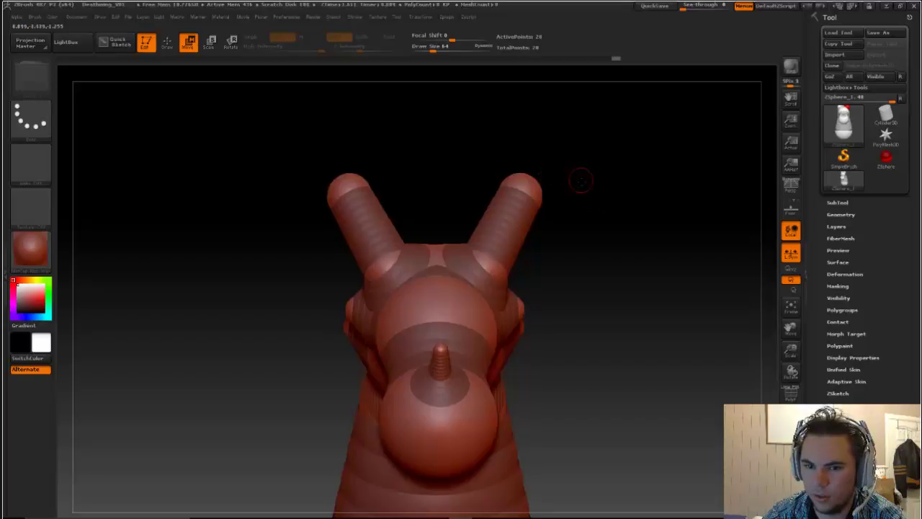
# Step: Enlarge the base and tip ZSpheres of the two upper horns and shift the tips slightly inward
pyautogui.moveTo(581, 180)
pyautogui.mouseDown()
pyautogui.moveTo(574, 191)
pyautogui.moveTo(587, 194)
pyautogui.moveTo(576, 189)
pyautogui.mouseUp()
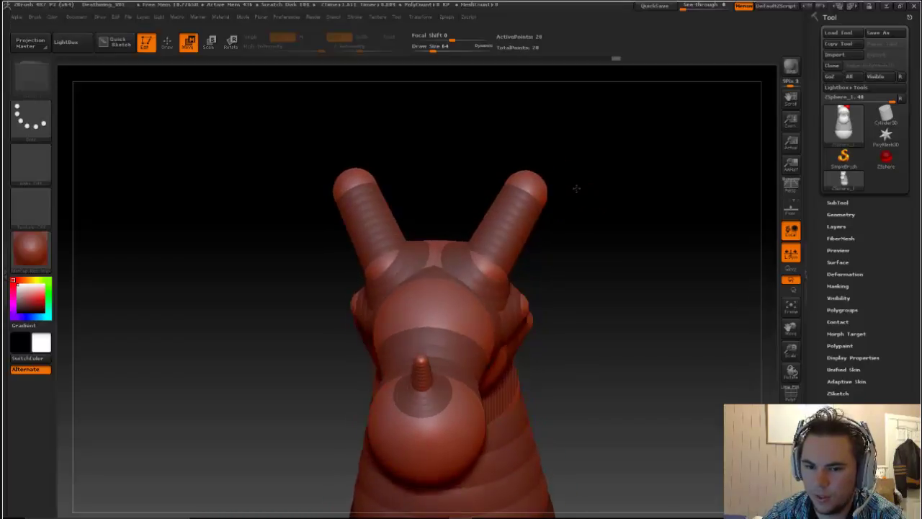
pyautogui.press('e')
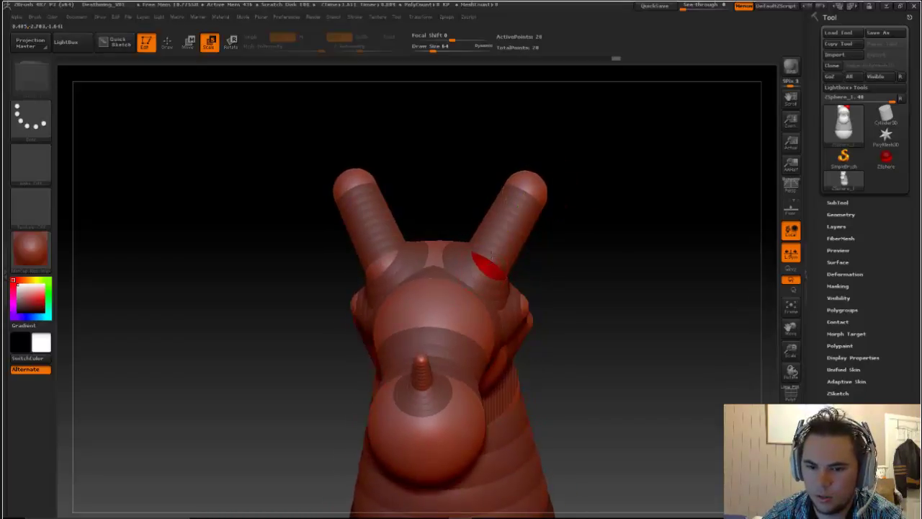
pyautogui.moveTo(528, 187); pyautogui.dragTo(678, 402)
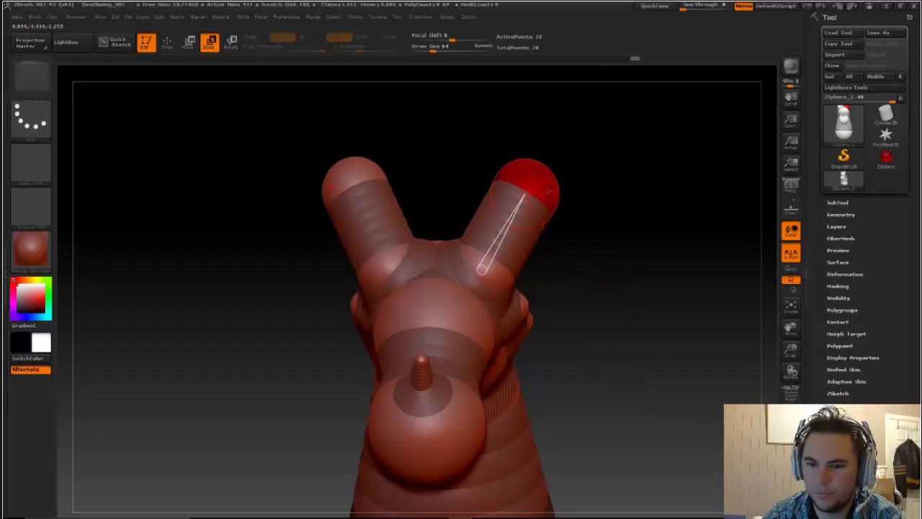
pyautogui.press('w')
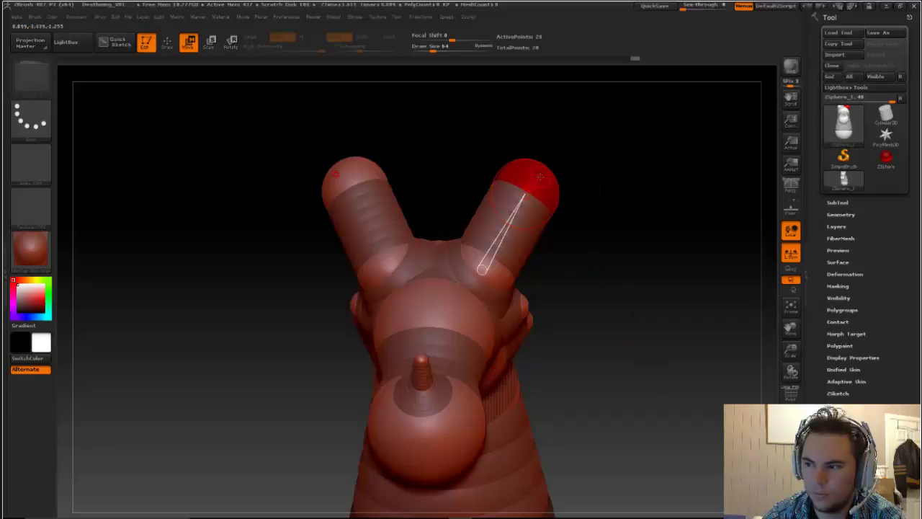
pyautogui.moveTo(531, 179); pyautogui.dragTo(523, 174)
# Step: Extend both upper horns with a second ZSphere segment, pulling the new tips upward and slightly forward
pyautogui.moveTo(598, 187)
pyautogui.mouseDown()
pyautogui.moveTo(562, 180)
pyautogui.moveTo(566, 189)
pyautogui.mouseUp()
pyautogui.press('q')
pyautogui.moveTo(557, 156); pyautogui.dragTo(520, 189)
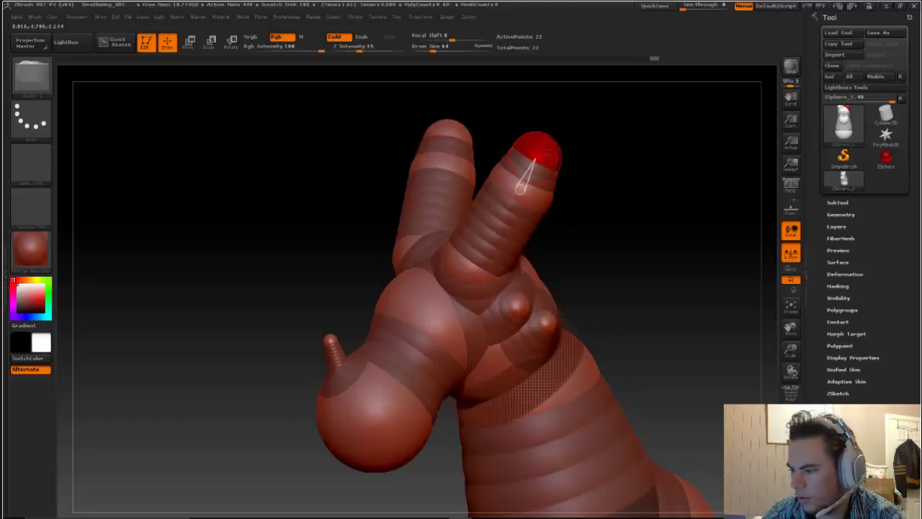
pyautogui.moveTo(541, 146)
pyautogui.mouseDown()
pyautogui.moveTo(549, 160)
pyautogui.moveTo(526, 124)
pyautogui.moveTo(533, 91)
pyautogui.mouseUp()
pyautogui.hotkey('ctrl', 'z')
pyautogui.press('w')
pyautogui.moveTo(580, 184); pyautogui.dragTo(659, 189)
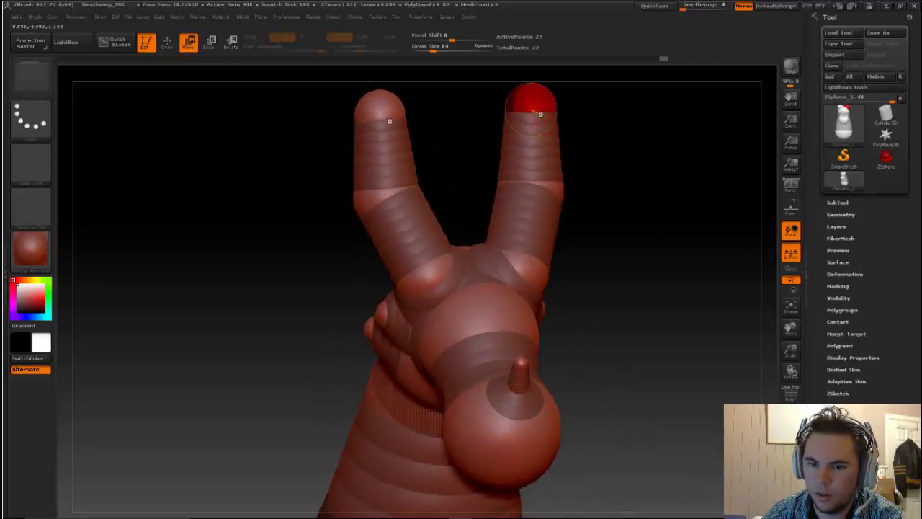
pyautogui.moveTo(542, 103)
pyautogui.mouseDown()
pyautogui.moveTo(553, 112)
pyautogui.moveTo(544, 108)
pyautogui.mouseUp()
pyautogui.moveTo(618, 185); pyautogui.dragTo(514, 128)
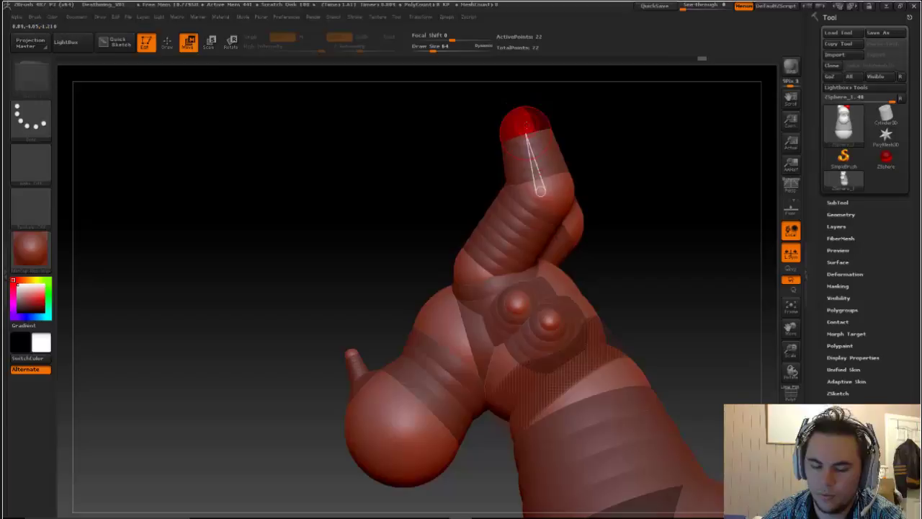
# Step: Shrink the upper horn tips and shift the bases, middle joints and tips outward so the horns spread from the front
pyautogui.press('e')
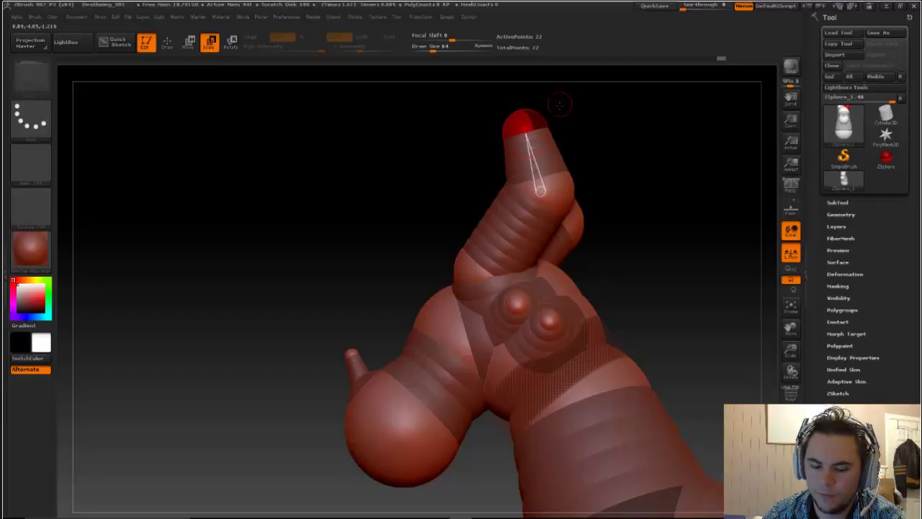
pyautogui.press('w')
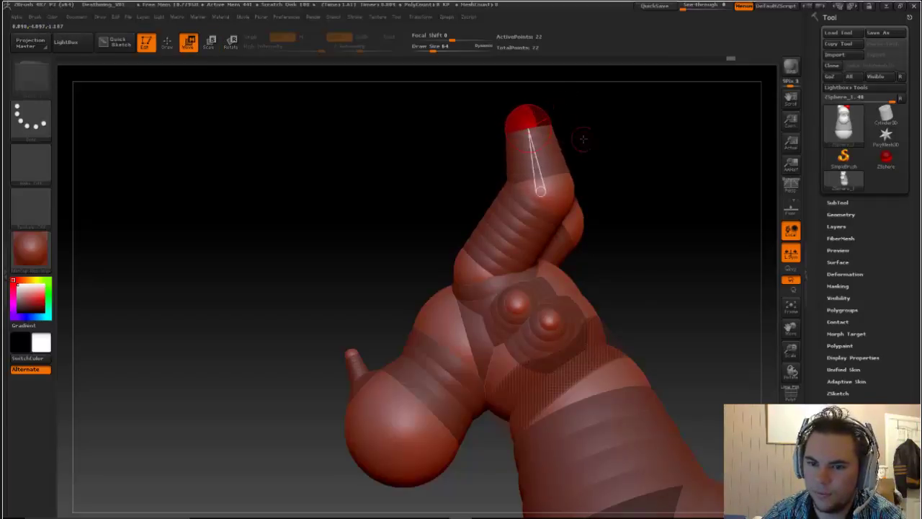
pyautogui.moveTo(583, 138); pyautogui.dragTo(649, 211)
pyautogui.moveTo(526, 103); pyautogui.dragTo(518, 173)
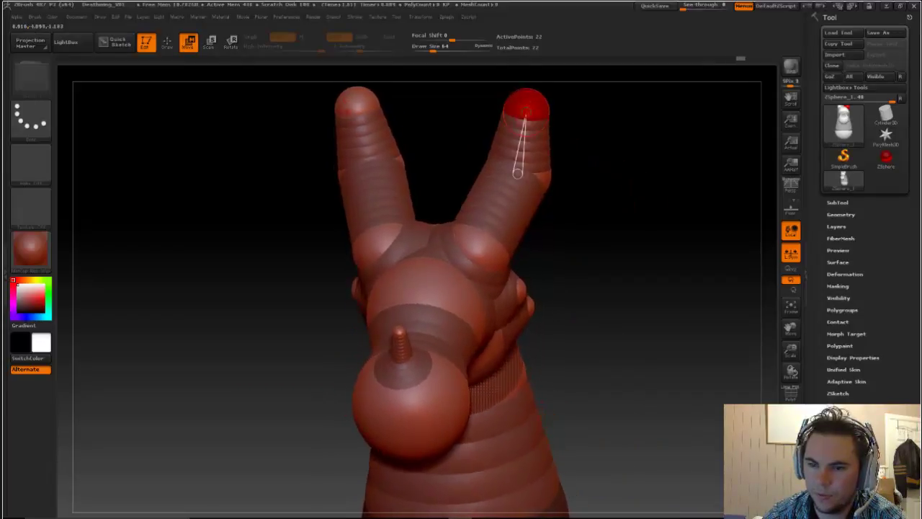
pyautogui.moveTo(611, 208); pyautogui.dragTo(637, 248)
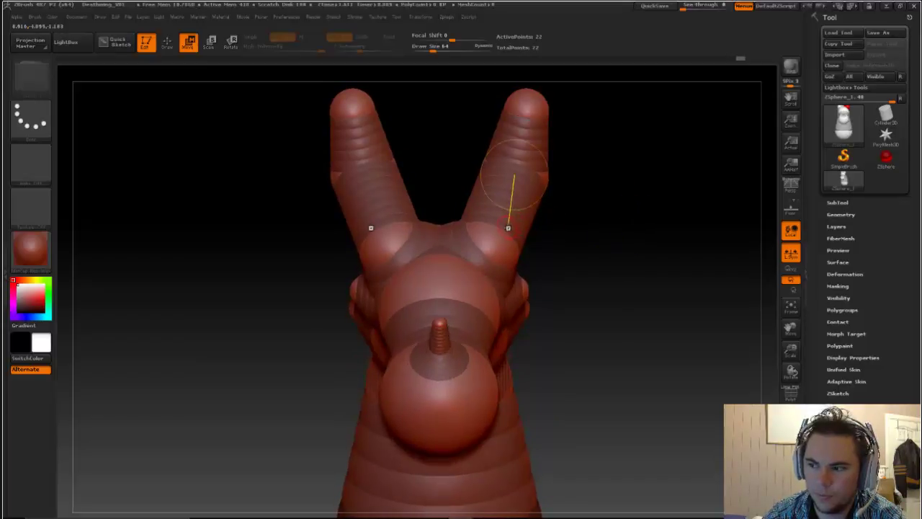
pyautogui.moveTo(495, 234); pyautogui.dragTo(507, 239)
pyautogui.moveTo(543, 177)
pyautogui.mouseDown()
pyautogui.moveTo(554, 179)
pyautogui.moveTo(545, 178)
pyautogui.mouseUp()
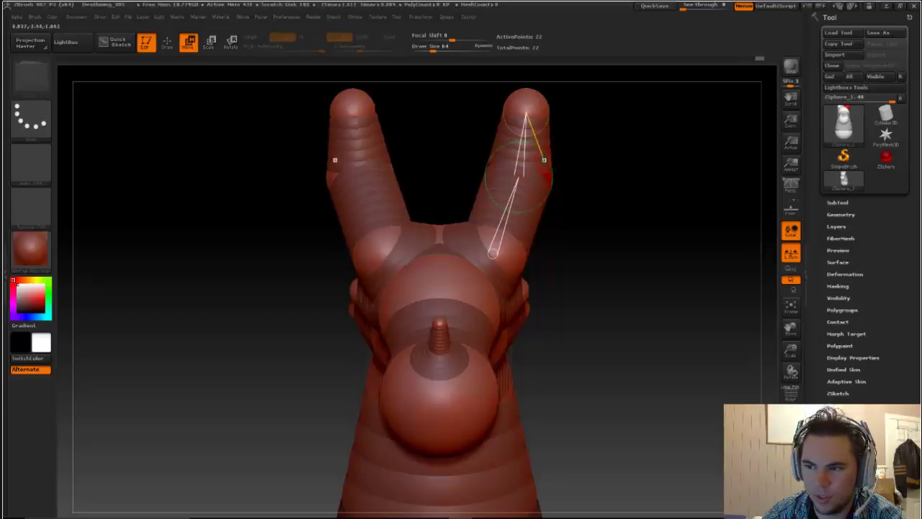
pyautogui.moveTo(534, 106); pyautogui.dragTo(545, 110)
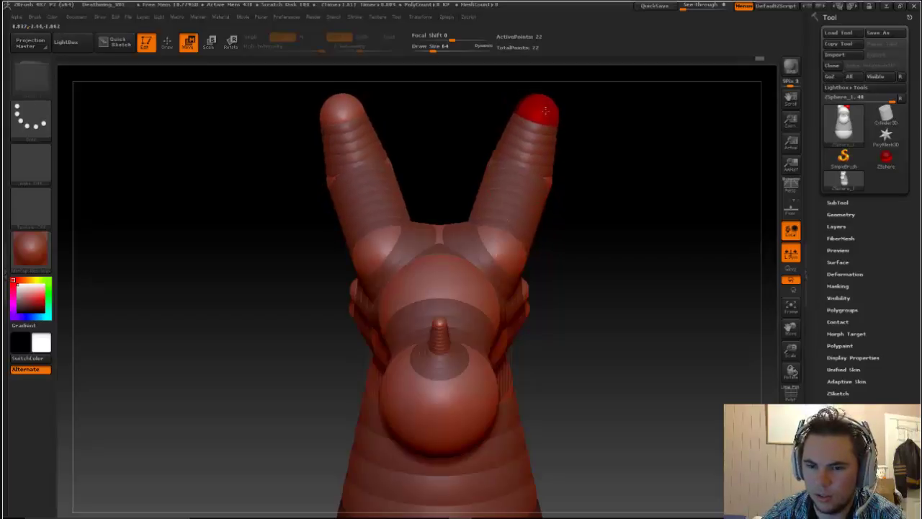
# Step: Check the Deathwing reference image and pull the upper horns' middle joints and tips backward to match its sweep
pyautogui.click(921, 249)
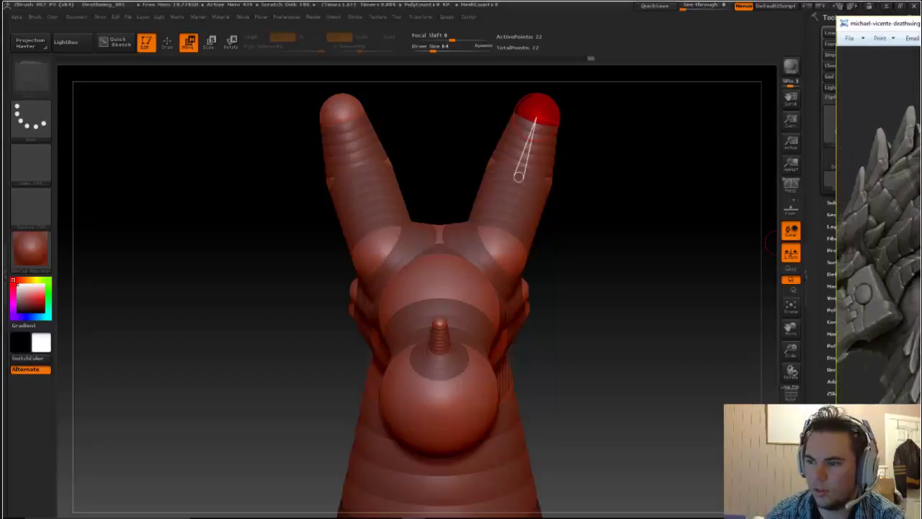
pyautogui.click(655, 261)
pyautogui.moveTo(655, 262); pyautogui.dragTo(668, 287)
pyautogui.moveTo(543, 167); pyautogui.dragTo(592, 157)
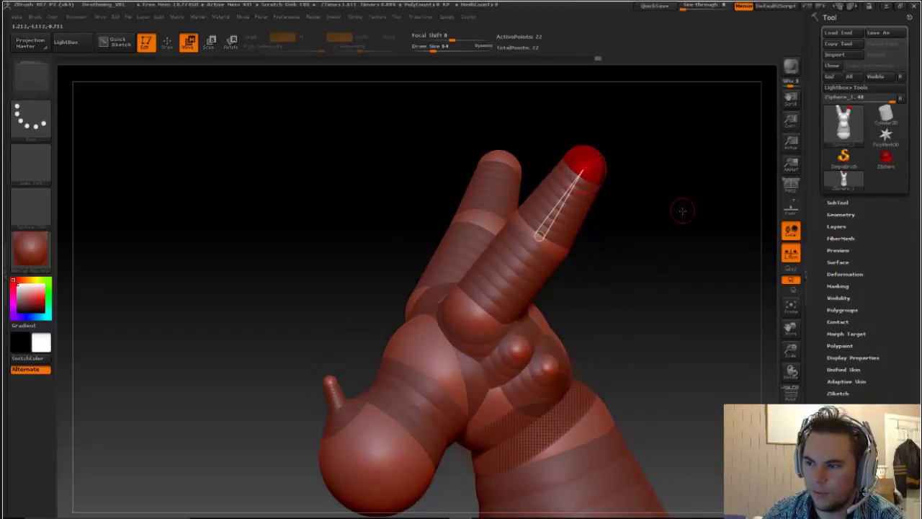
pyautogui.moveTo(684, 212); pyautogui.dragTo(665, 247)
pyautogui.moveTo(564, 288); pyautogui.dragTo(587, 293)
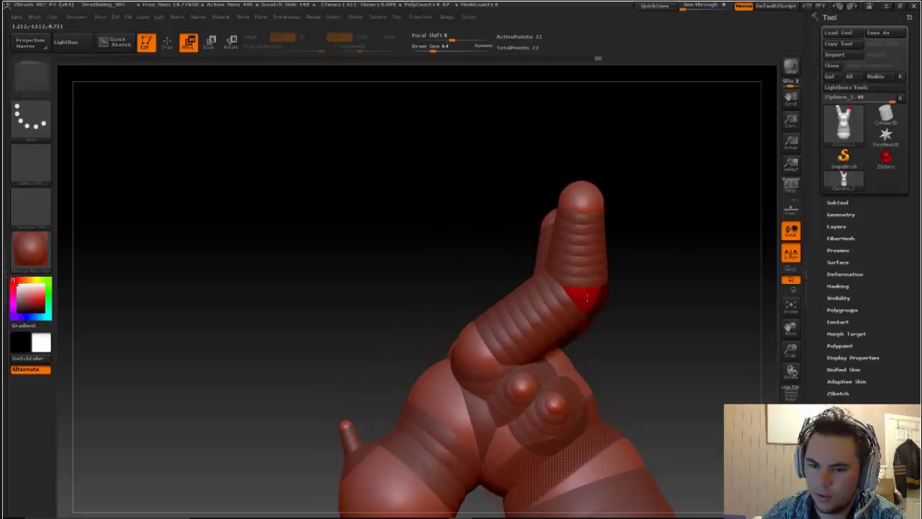
pyautogui.moveTo(594, 200); pyautogui.dragTo(617, 207)
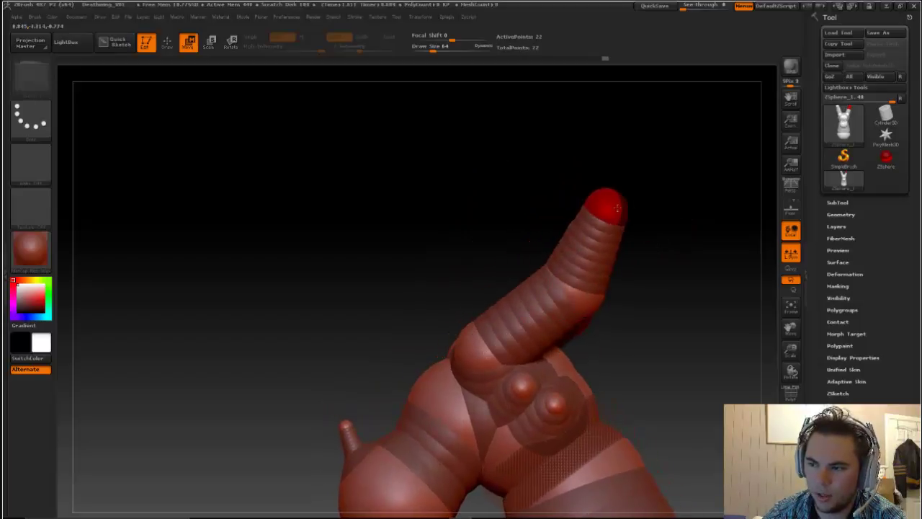
# Step: Add a smaller third ZSphere segment to the upper horn tips and pull it straight up
pyautogui.press('q')
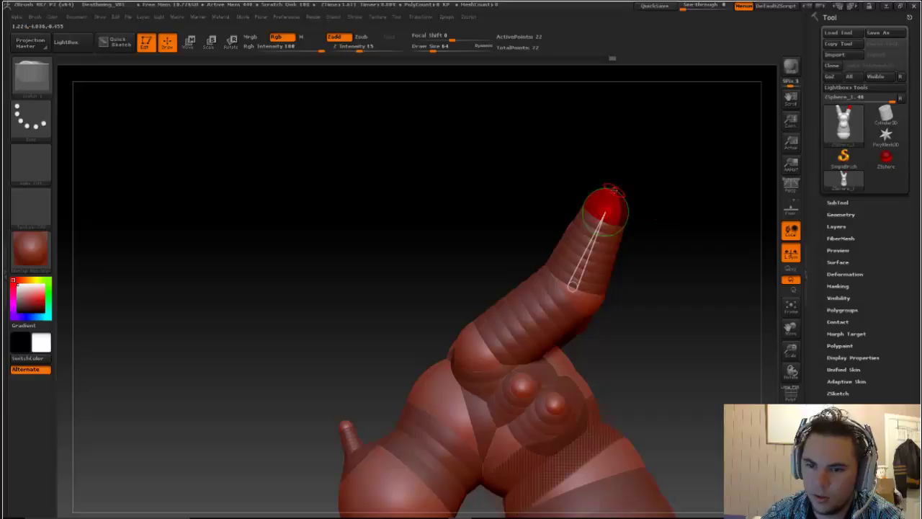
pyautogui.press('w')
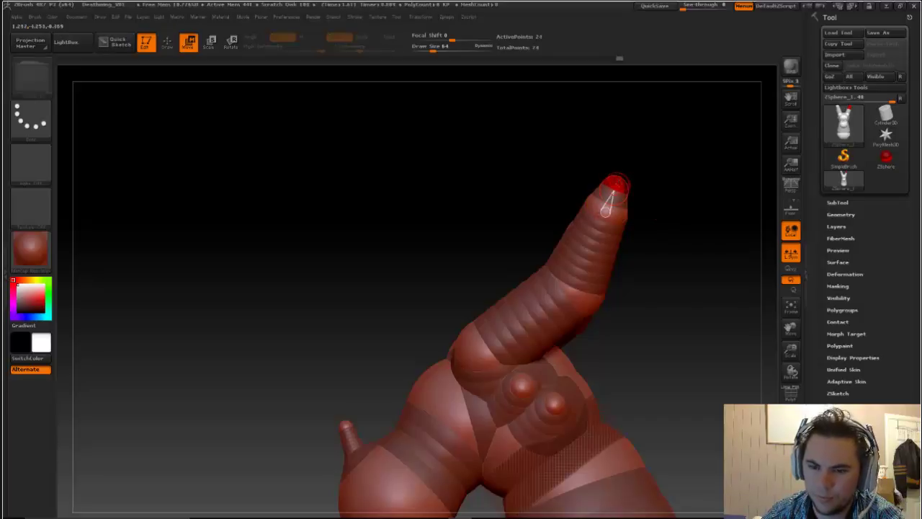
pyautogui.moveTo(618, 175); pyautogui.dragTo(611, 128)
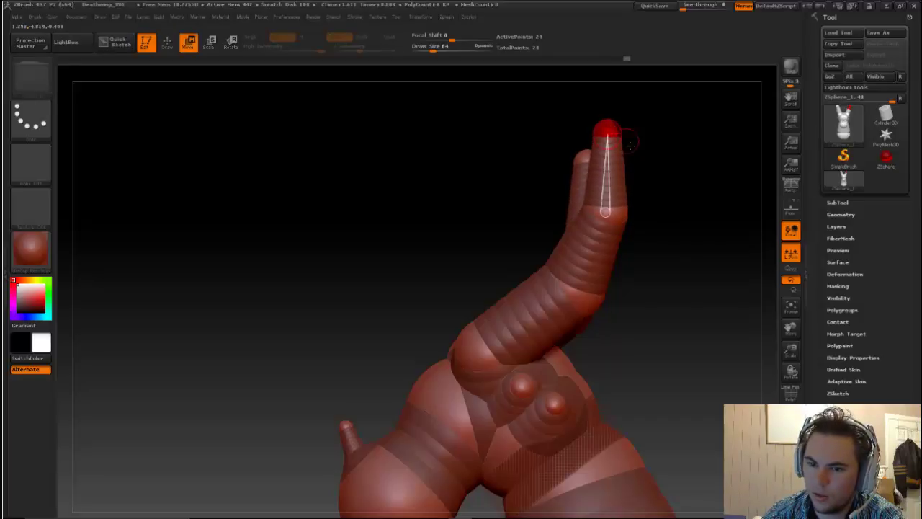
# Step: Build a three-segment horn from the middle pair of side ZSpheres, sweeping it backward and curving its tip up
pyautogui.moveTo(706, 259); pyautogui.dragTo(640, 274)
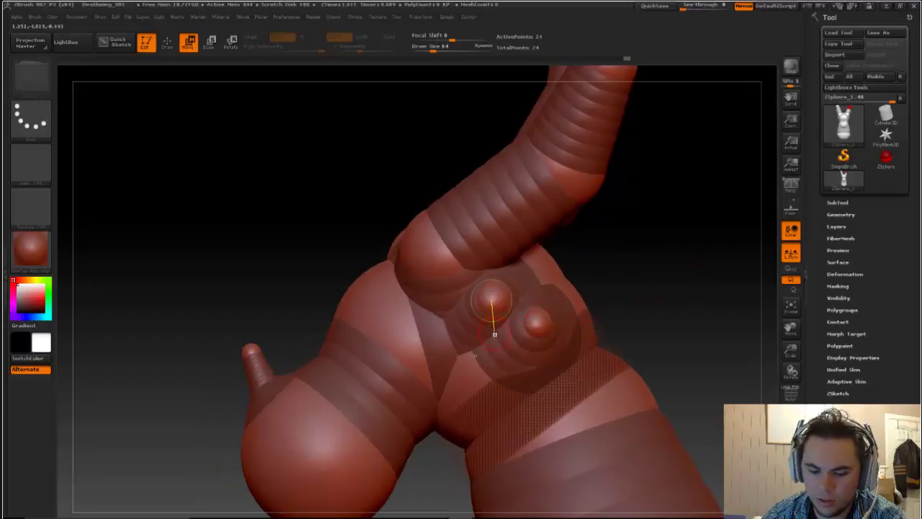
pyautogui.press('q')
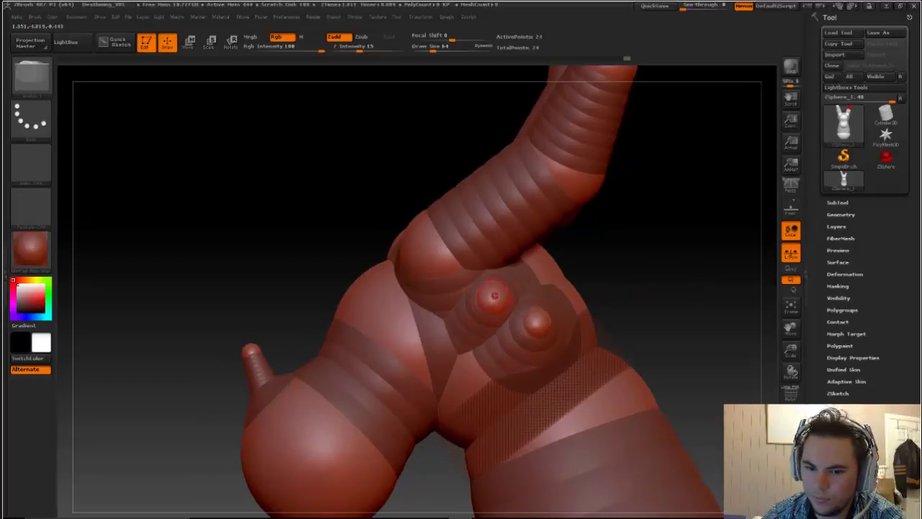
pyautogui.moveTo(492, 297)
pyautogui.mouseDown()
pyautogui.moveTo(539, 241)
pyautogui.moveTo(548, 247)
pyautogui.moveTo(630, 203)
pyautogui.moveTo(673, 167)
pyautogui.moveTo(671, 151)
pyautogui.moveTo(661, 163)
pyautogui.moveTo(666, 188)
pyautogui.mouseUp()
pyautogui.press('w')
pyautogui.press('q')
pyautogui.press('w')
pyautogui.press('q')
pyautogui.press('w')
# Step: Enlarge the outer joint and the base ZSpheres of the middle side horns to thicken them
pyautogui.press('e')
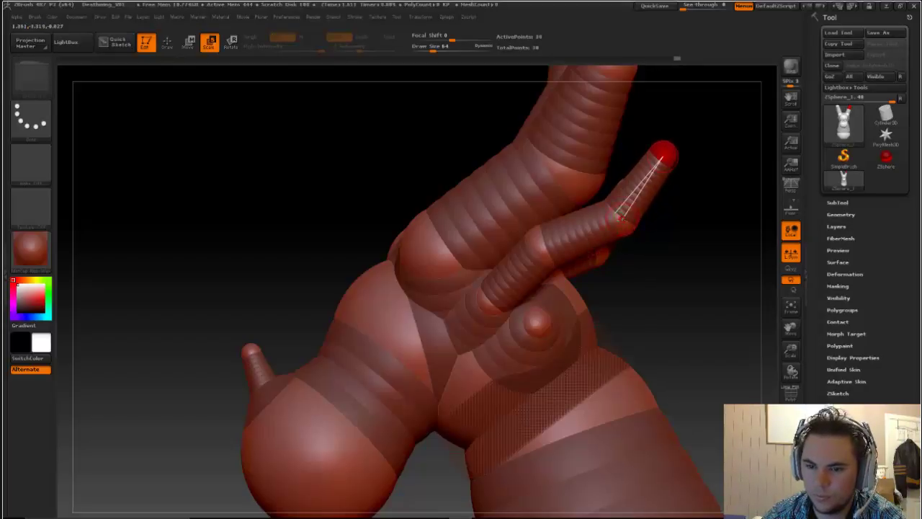
pyautogui.moveTo(624, 222); pyautogui.dragTo(648, 391)
pyautogui.moveTo(545, 240); pyautogui.dragTo(555, 280)
pyautogui.hotkey('ctrl', 'z')
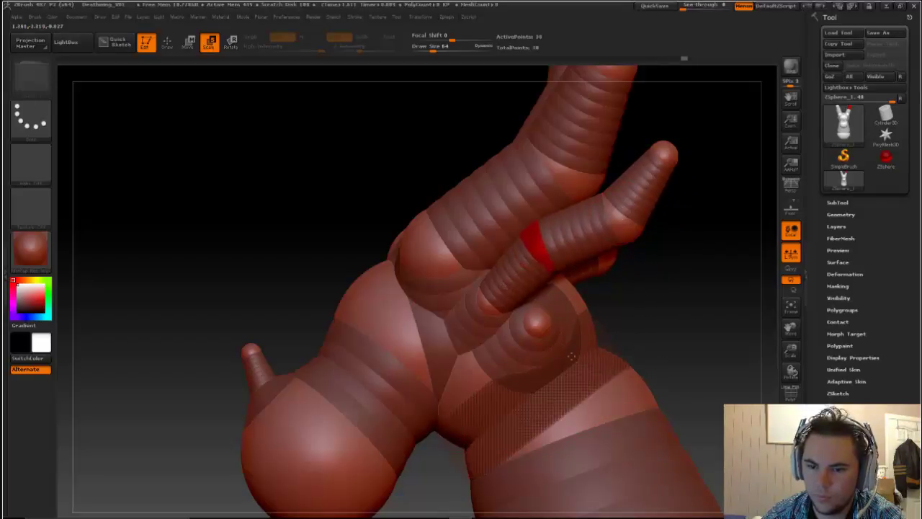
pyautogui.moveTo(490, 308); pyautogui.dragTo(523, 371)
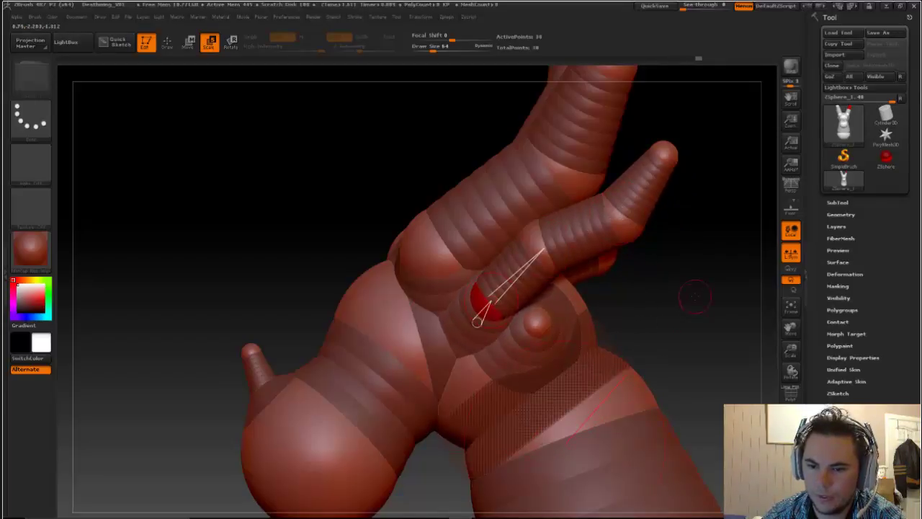
# Step: Grow a first horn segment backward from the lowest pair of side ZSpheres and shift its base ZSphere forward
pyautogui.moveTo(695, 294); pyautogui.dragTo(668, 297)
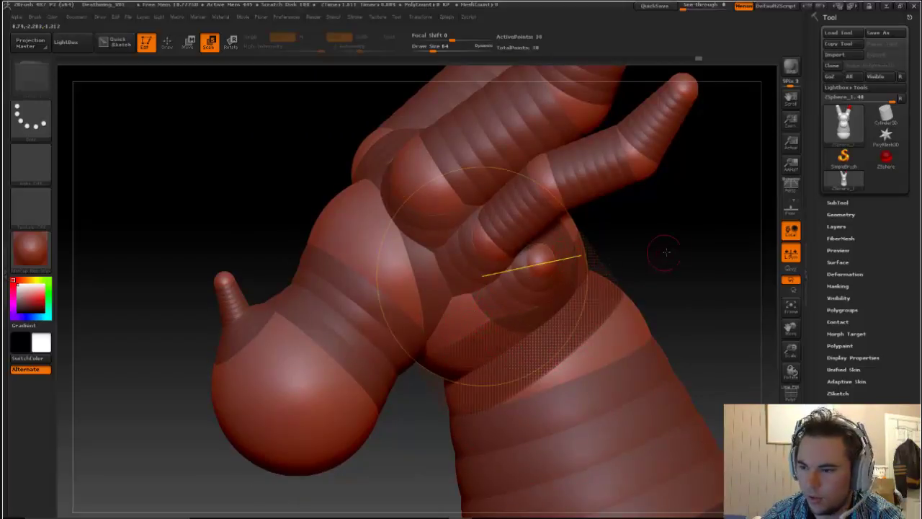
pyautogui.moveTo(662, 252)
pyautogui.mouseDown()
pyautogui.moveTo(647, 255)
pyautogui.moveTo(674, 249)
pyautogui.mouseUp()
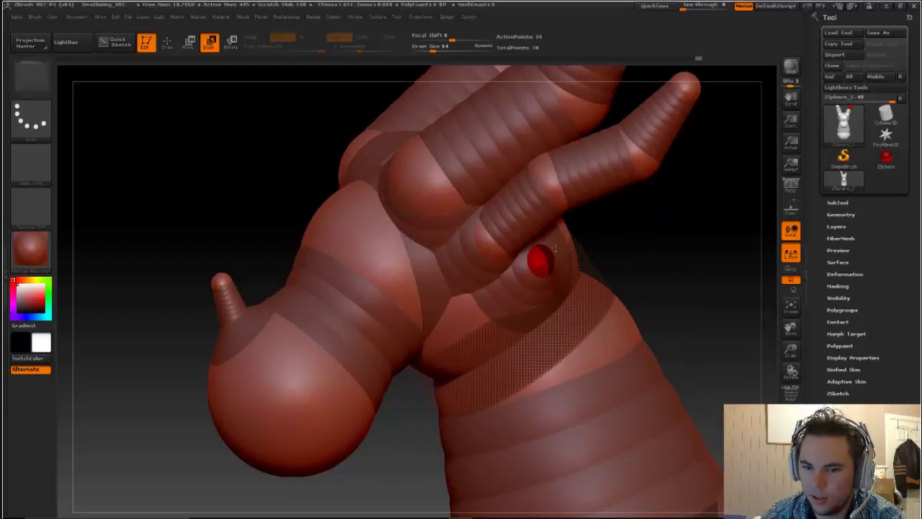
pyautogui.press('w')
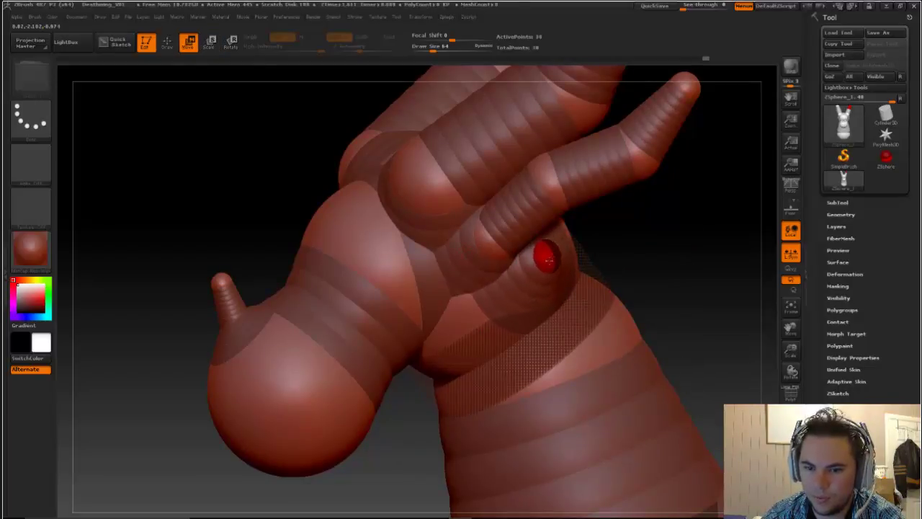
pyautogui.moveTo(544, 265); pyautogui.dragTo(563, 261)
pyautogui.press('q')
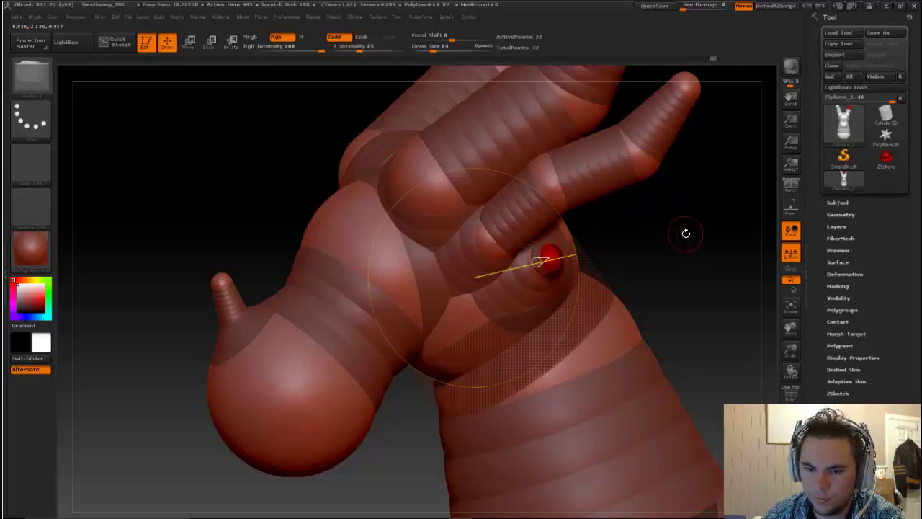
pyautogui.moveTo(685, 232); pyautogui.dragTo(683, 259)
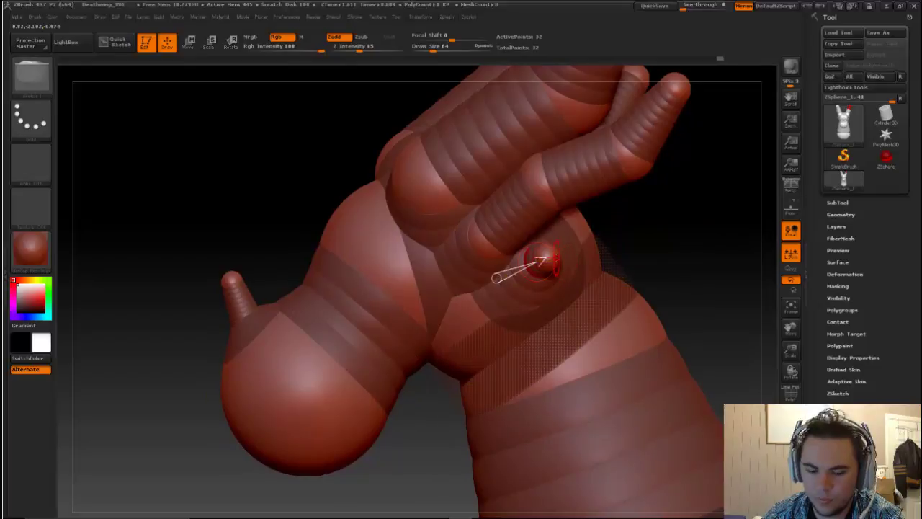
pyautogui.press('w')
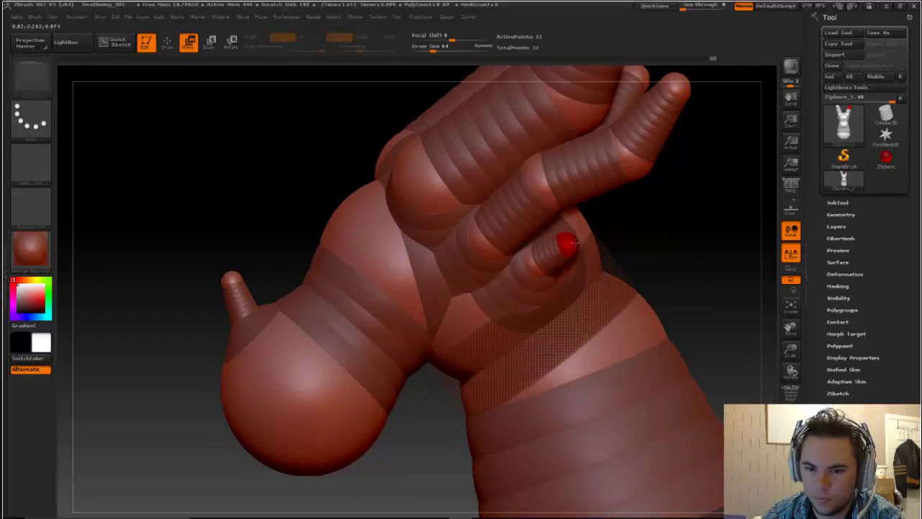
pyautogui.moveTo(666, 263); pyautogui.dragTo(682, 265)
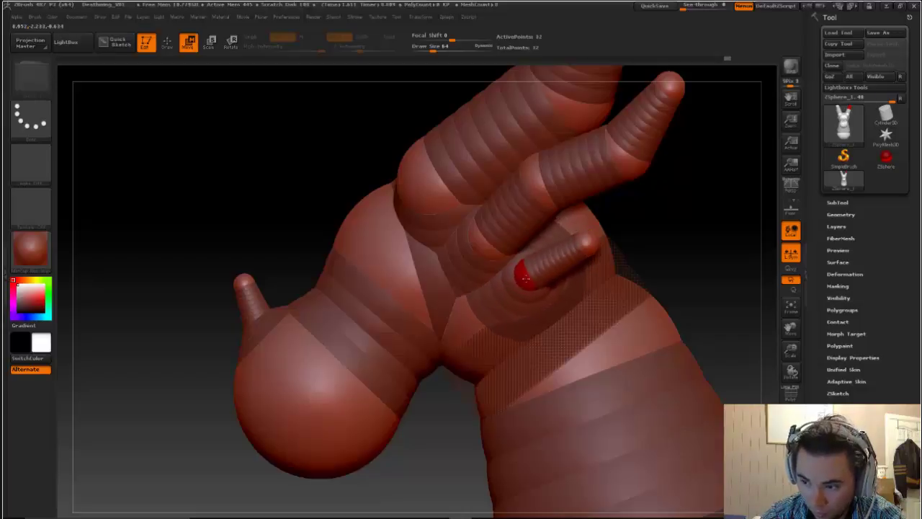
pyautogui.moveTo(526, 279); pyautogui.dragTo(508, 282)
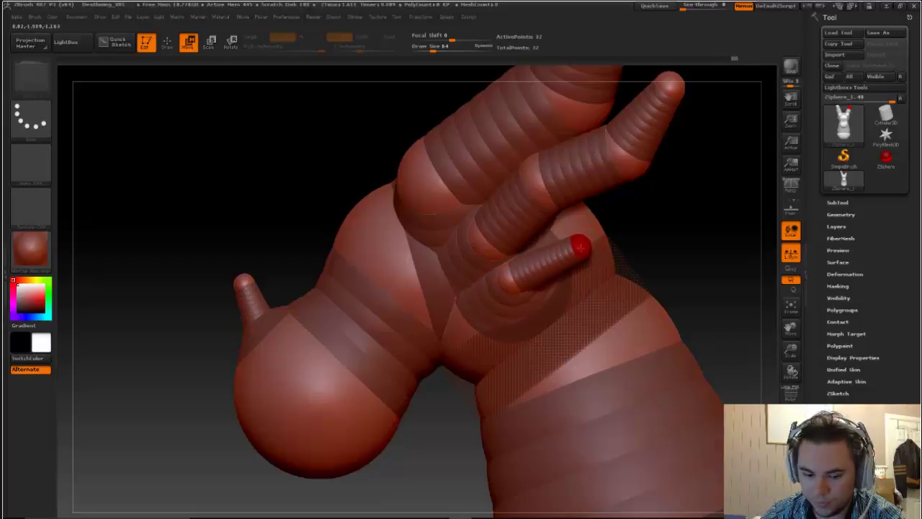
# Step: Add a second ZSphere segment to the lowest side horns, sweep it backward and slightly down, and adjust its end size
pyautogui.press('e')
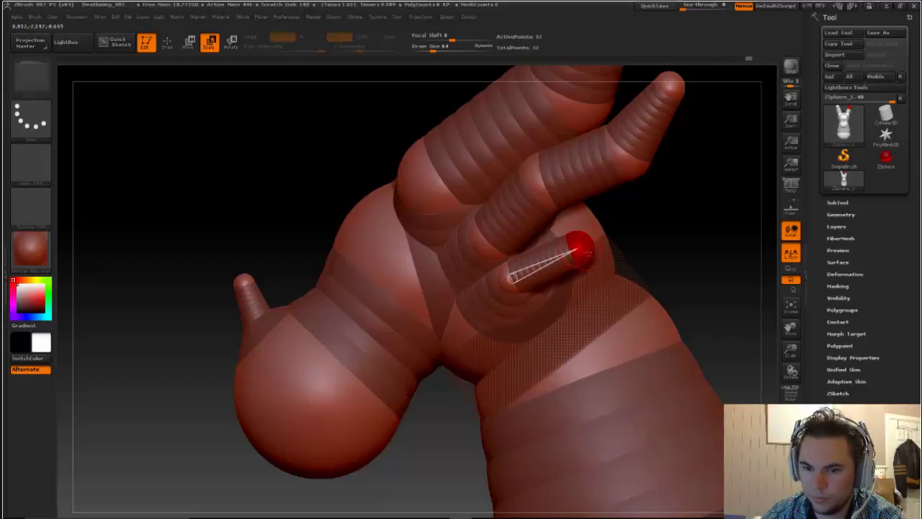
pyautogui.press('w')
pyautogui.moveTo(587, 252)
pyautogui.mouseDown()
pyautogui.moveTo(575, 263)
pyautogui.moveTo(634, 273)
pyautogui.mouseUp()
pyautogui.press('q')
pyautogui.press('w')
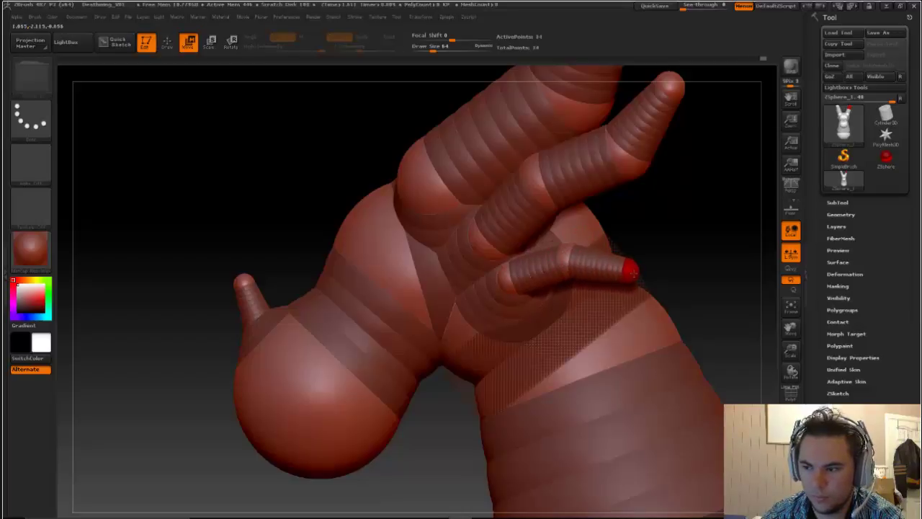
pyautogui.press('e')
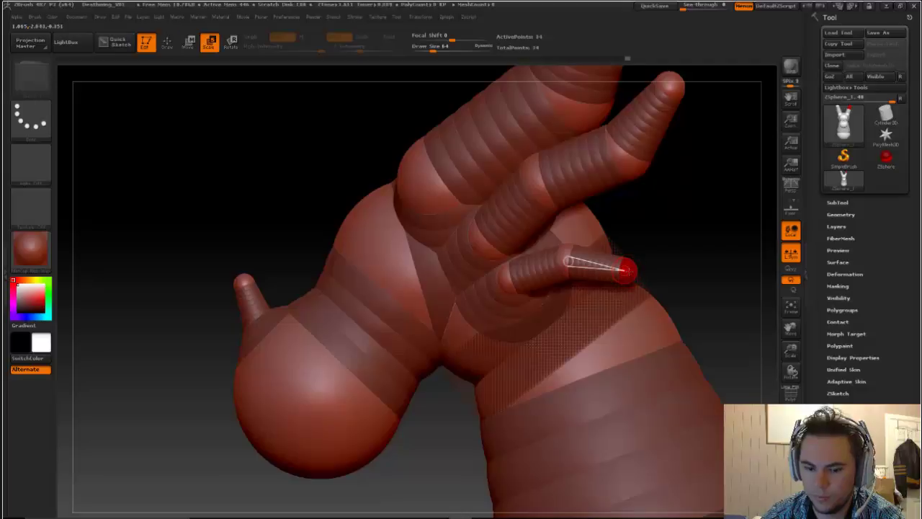
pyautogui.moveTo(630, 271); pyautogui.dragTo(644, 270)
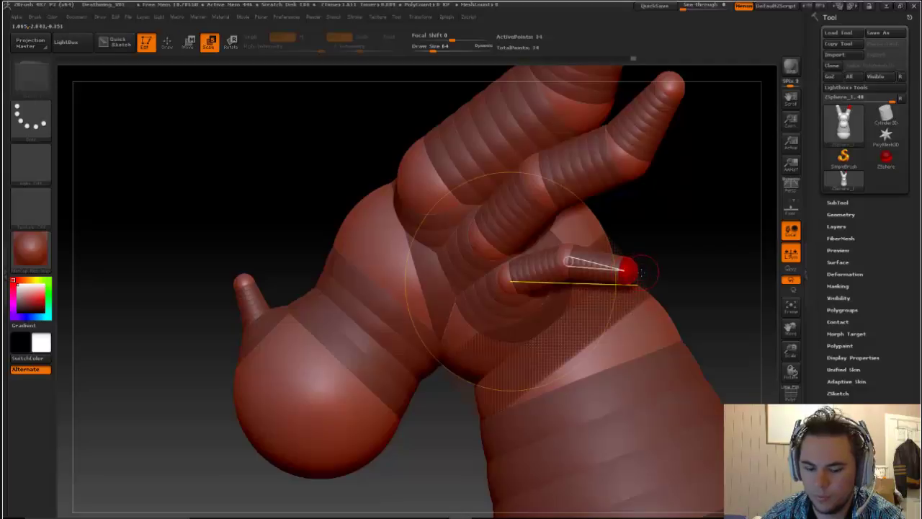
# Step: Extend the lowest side horns with two more small ZSphere segments, curving the tips progressively upward
pyautogui.press('q')
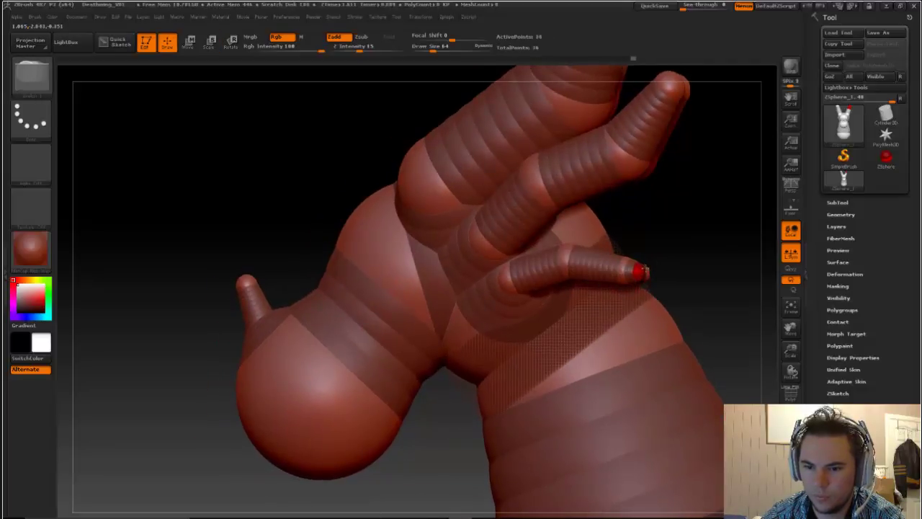
pyautogui.press('w')
pyautogui.moveTo(641, 270); pyautogui.dragTo(668, 242)
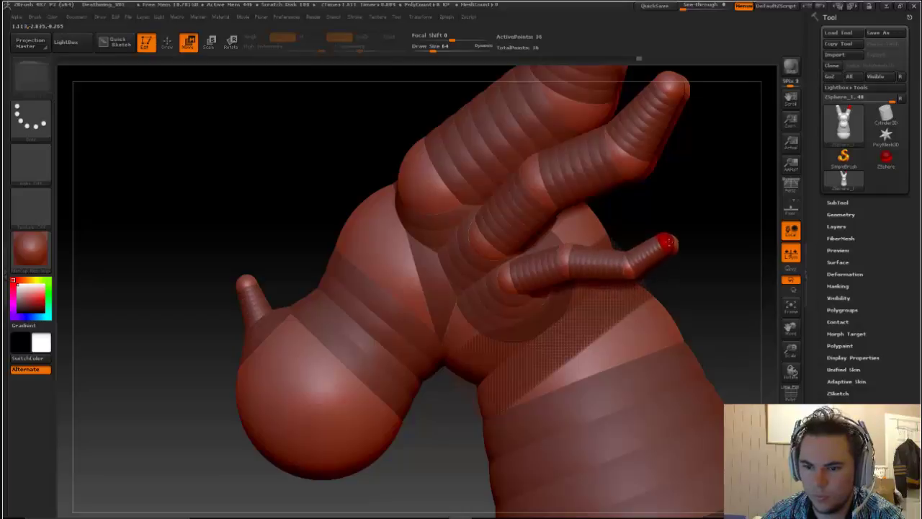
pyautogui.press('q')
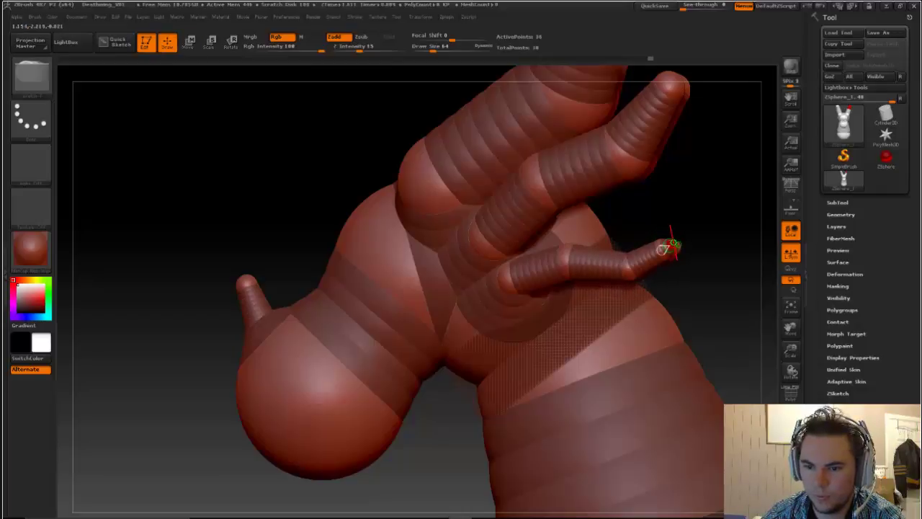
pyautogui.press('w')
pyautogui.moveTo(668, 247); pyautogui.dragTo(686, 216)
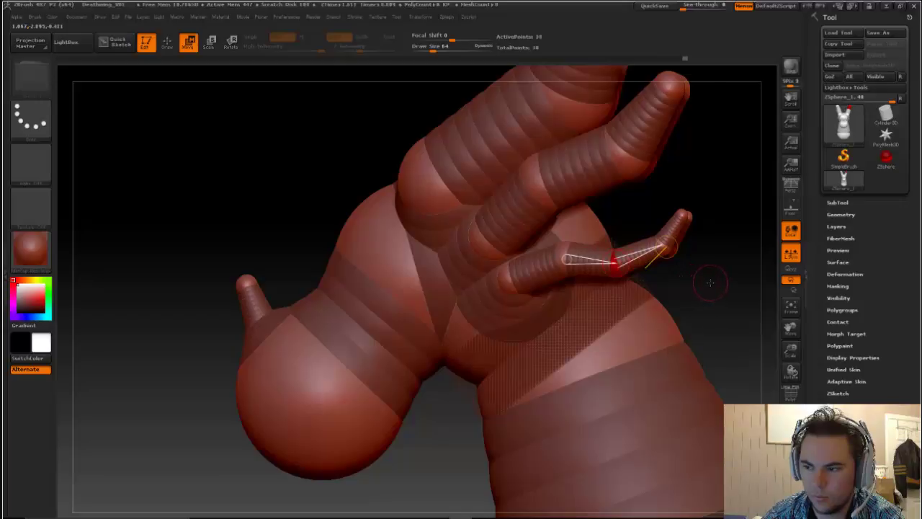
# Step: Thicken the lowest side horns by enlarging their inner and outer joint ZSpheres
pyautogui.moveTo(710, 282)
pyautogui.mouseDown()
pyautogui.moveTo(547, 283)
pyautogui.moveTo(708, 283)
pyautogui.mouseUp()
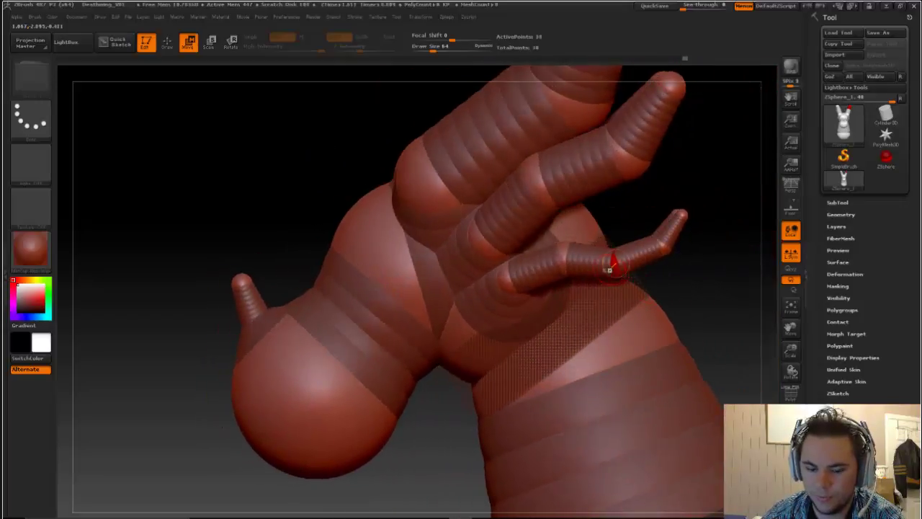
pyautogui.press('e')
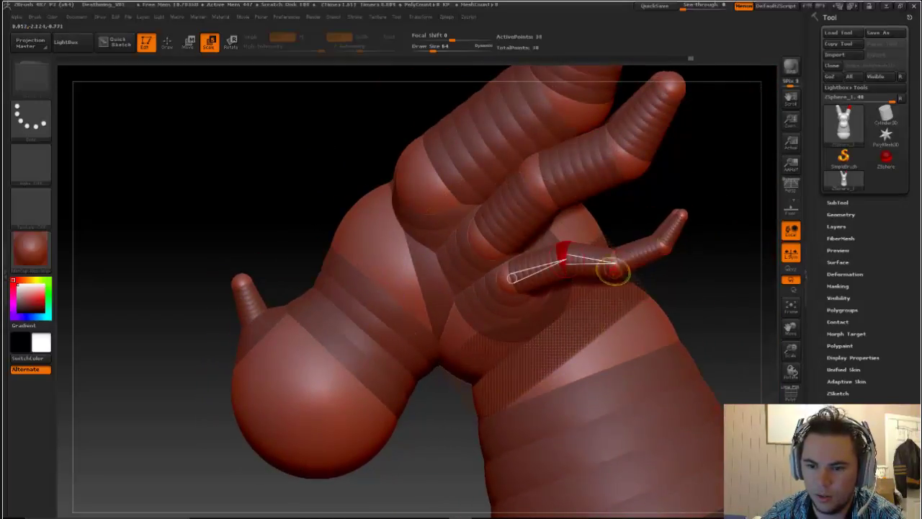
pyautogui.moveTo(564, 257); pyautogui.dragTo(597, 297)
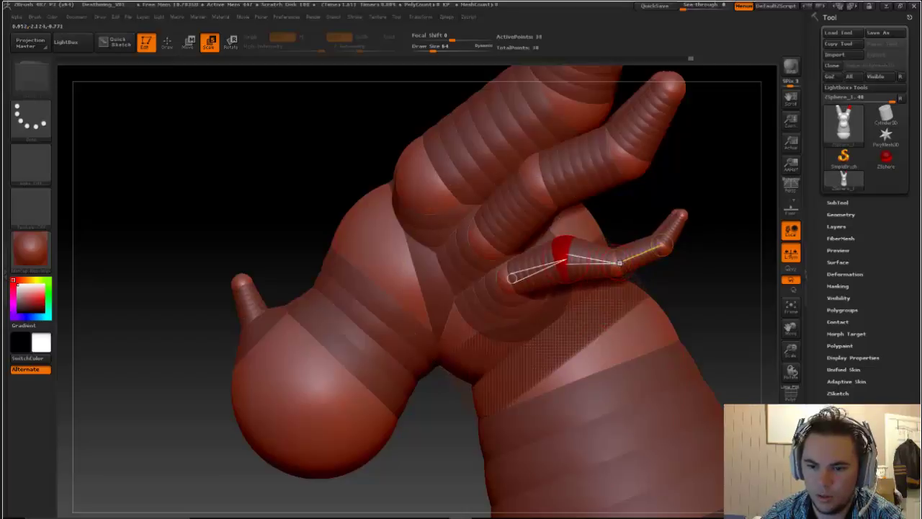
pyautogui.moveTo(668, 245)
pyautogui.mouseDown()
pyautogui.moveTo(625, 317)
pyautogui.moveTo(615, 261)
pyautogui.moveTo(659, 248)
pyautogui.mouseUp()
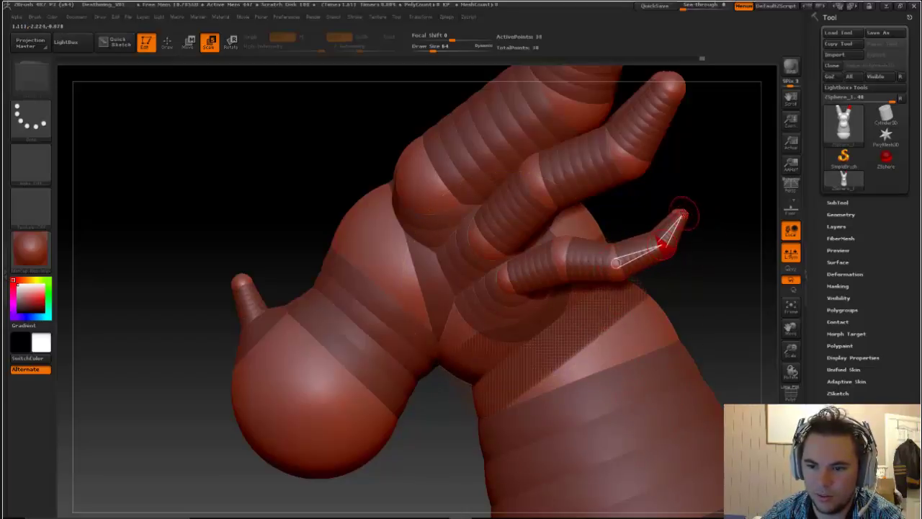
# Step: Check the whole bust from the side and front, and save the project over Deathwing_V01 in the Deathwing folder
pyautogui.moveTo(718, 273); pyautogui.dragTo(748, 301)
pyautogui.keyDown('alt'); pyautogui.moveTo(704, 265); pyautogui.dragTo(693, 213); pyautogui.keyUp('alt')
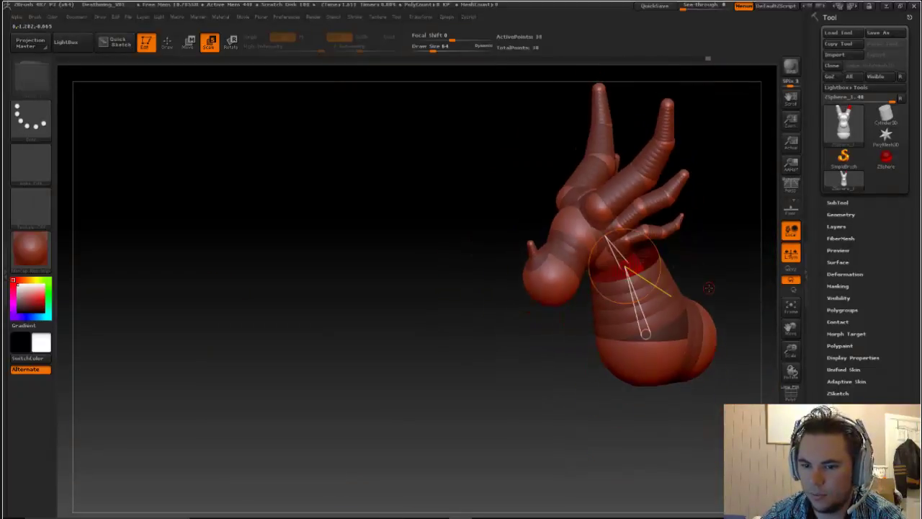
pyautogui.moveTo(714, 266); pyautogui.dragTo(508, 268)
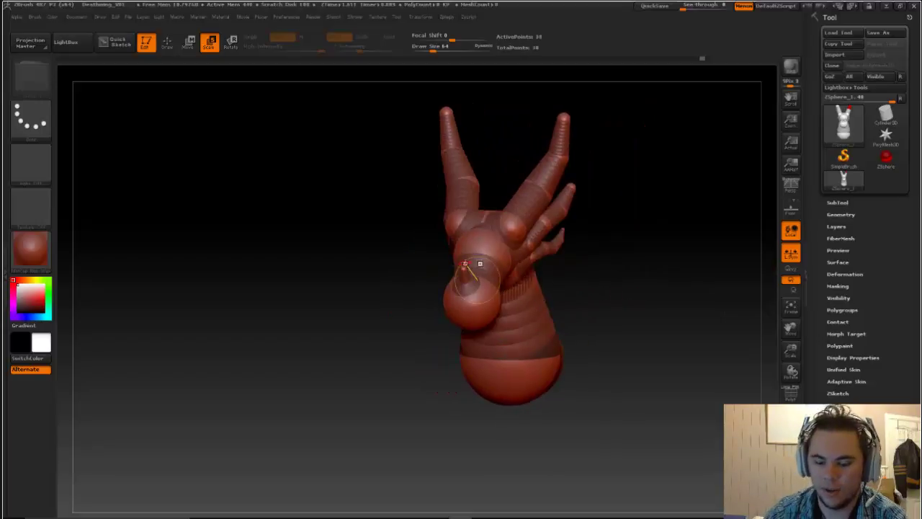
pyautogui.hotkey('ctrl', 's')
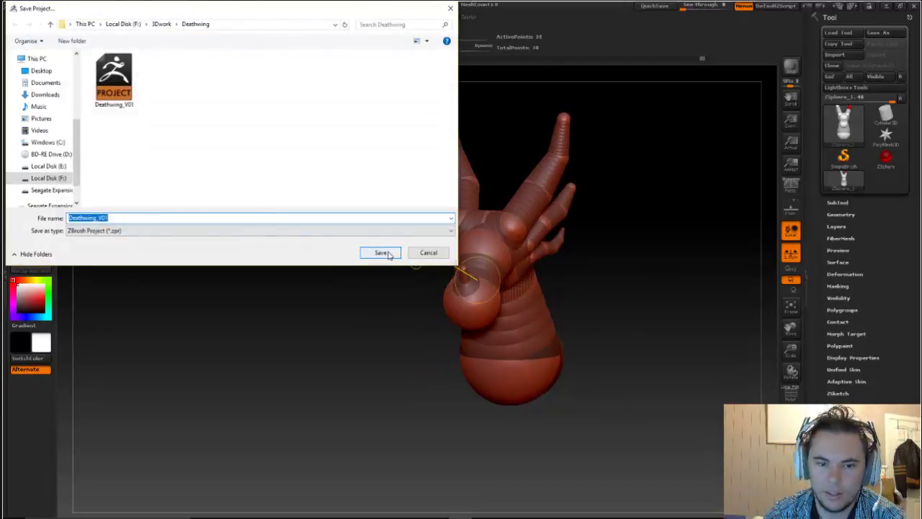
pyautogui.click(386, 252)
pyautogui.click(487, 266)
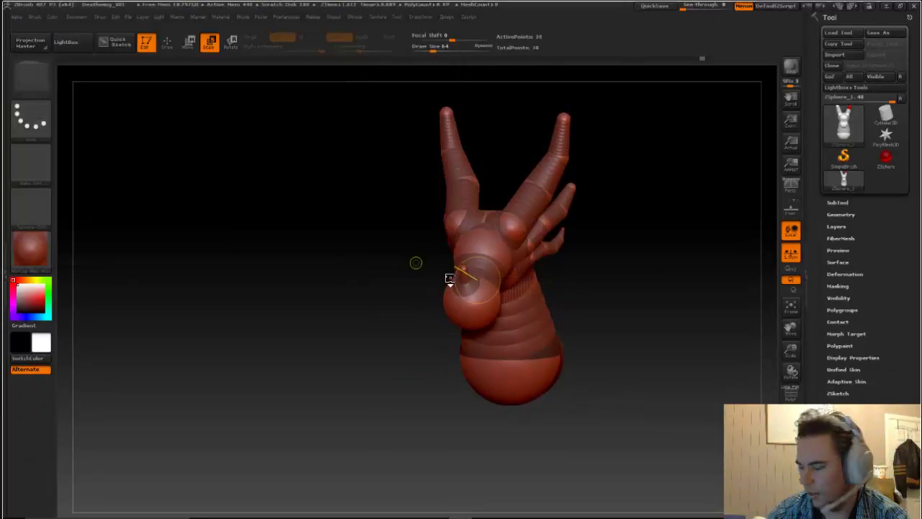